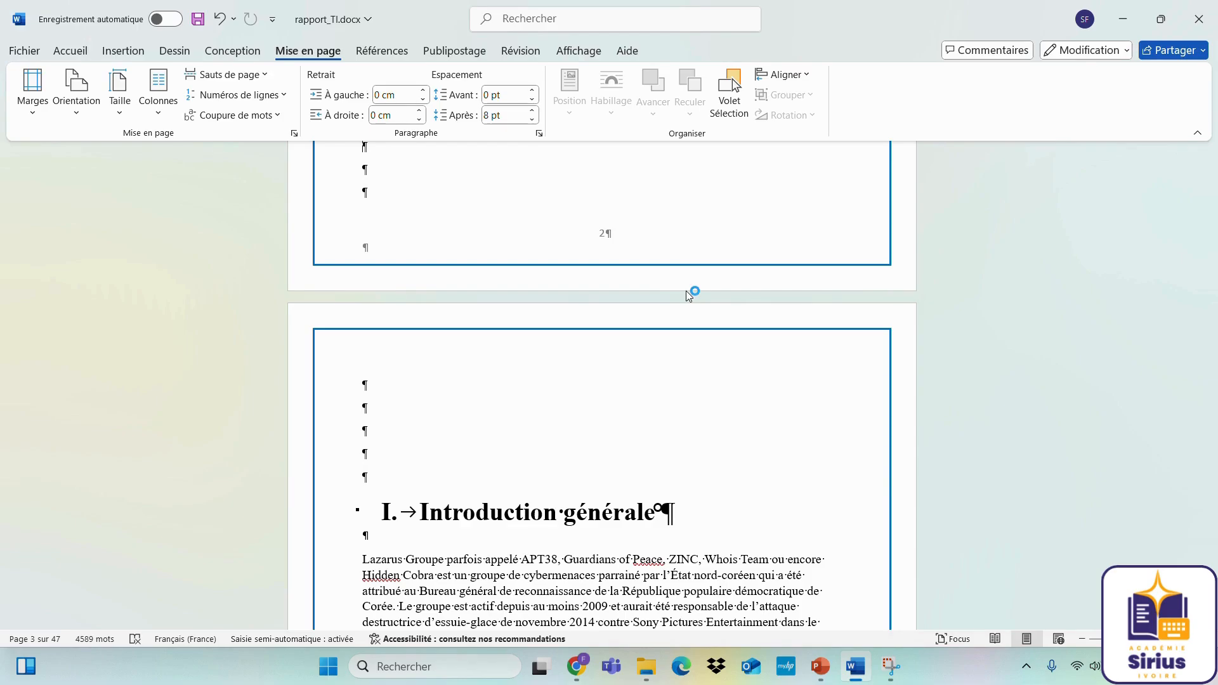
# - Insert a next-page section break after the table of figures, before the "Introduction générale" heading
pyautogui.scroll(5, 687, 291)
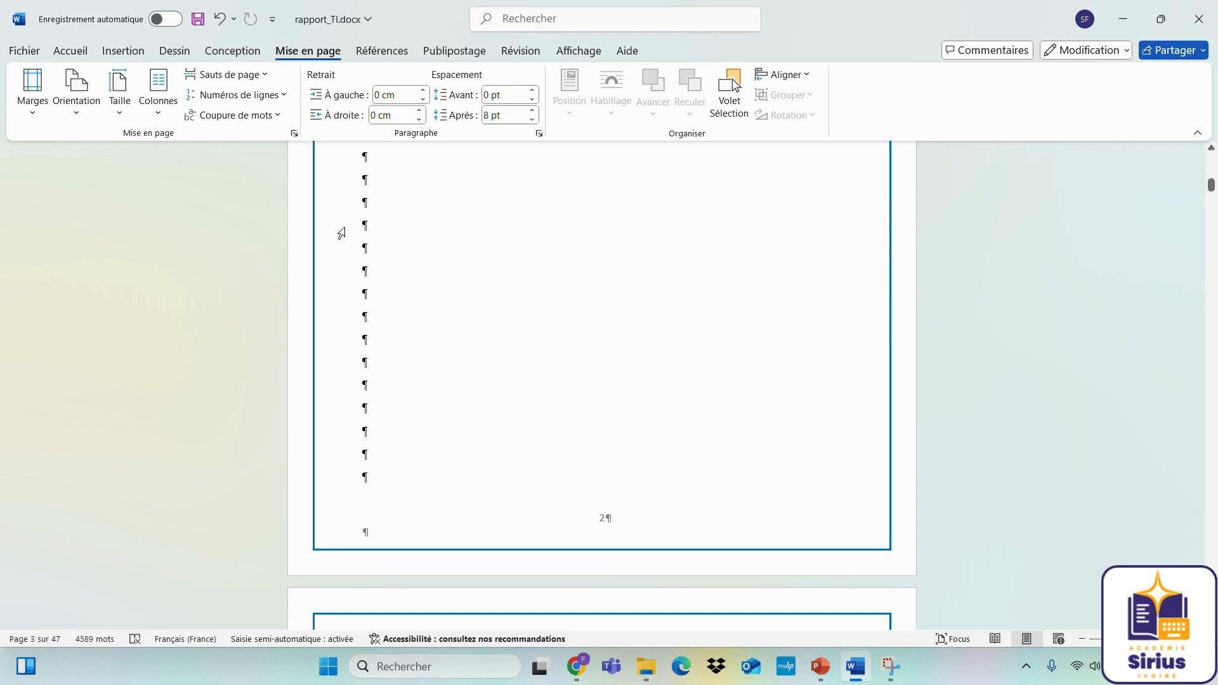
pyautogui.click(242, 75)
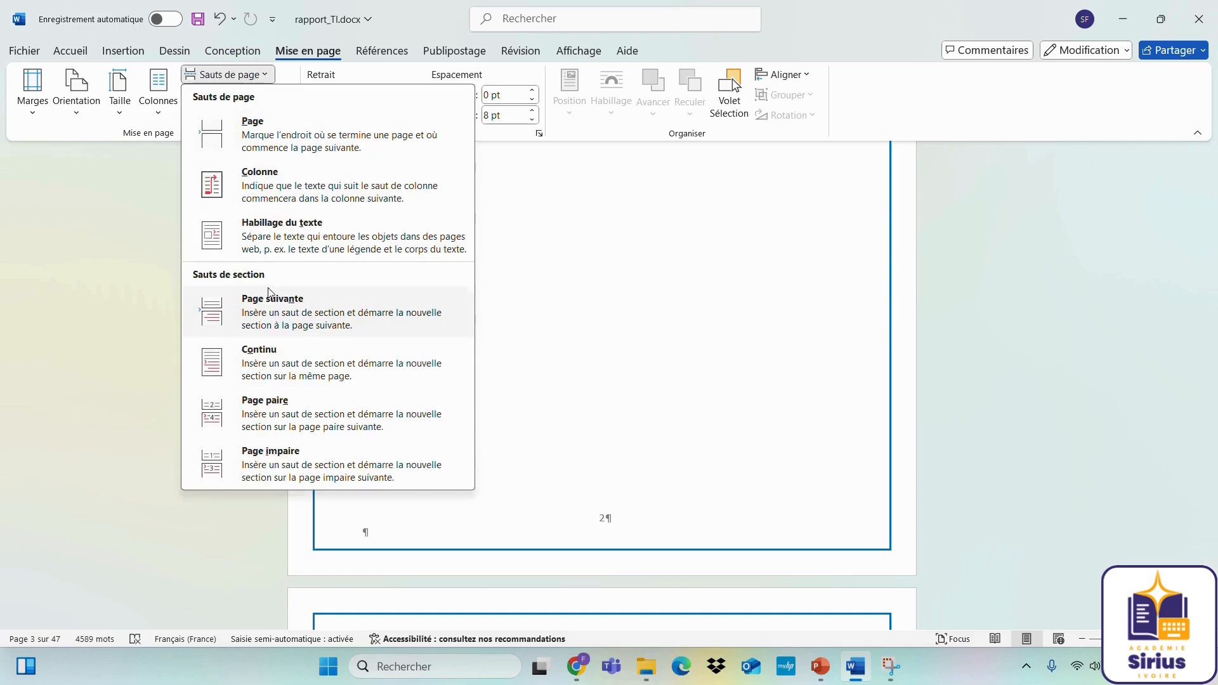
pyautogui.click(271, 311)
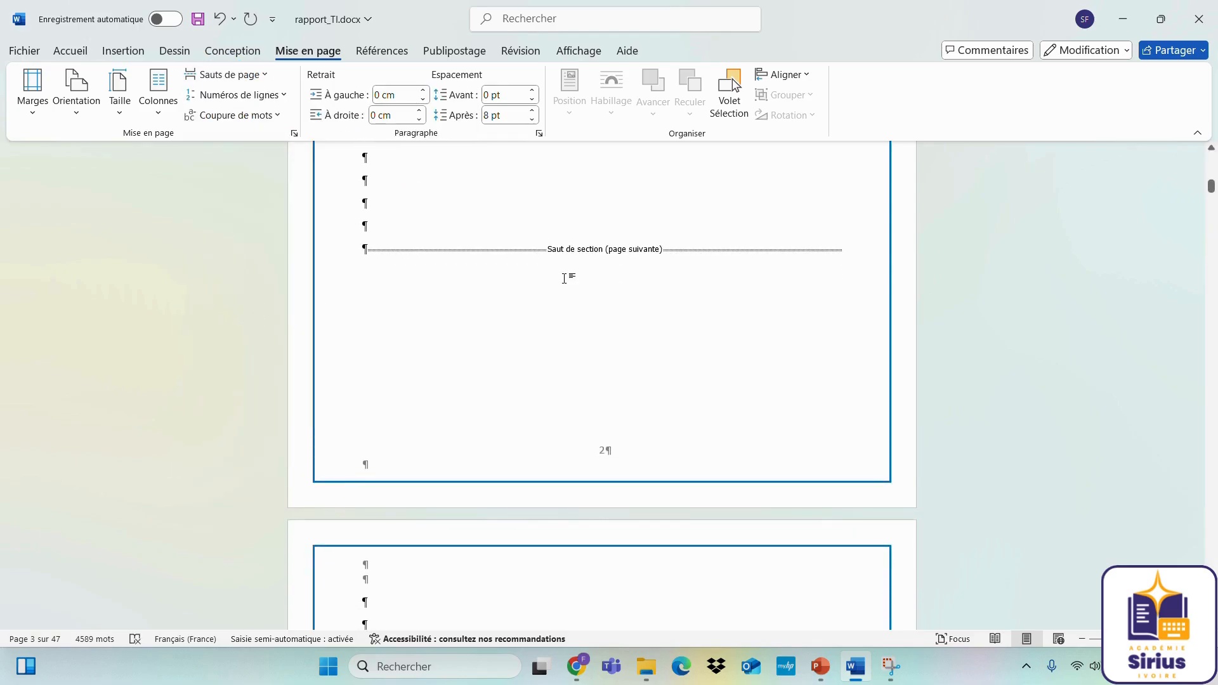
pyautogui.scroll(5, 565, 278)
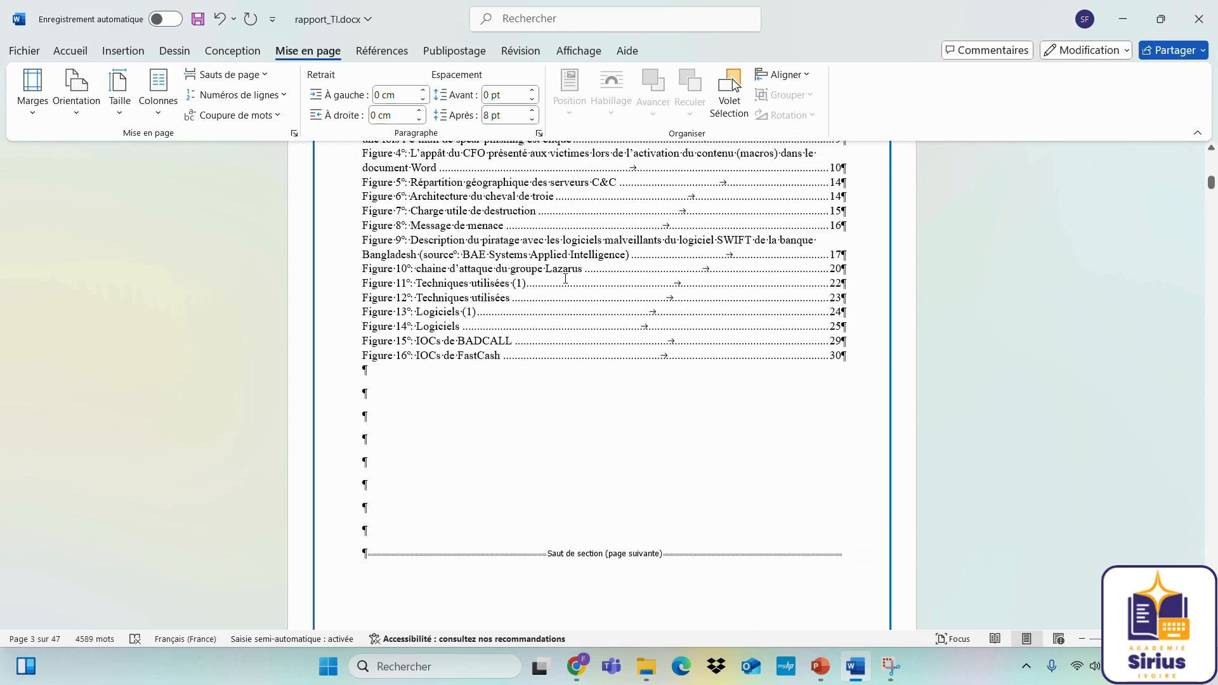
pyautogui.scroll(-5, 565, 278)
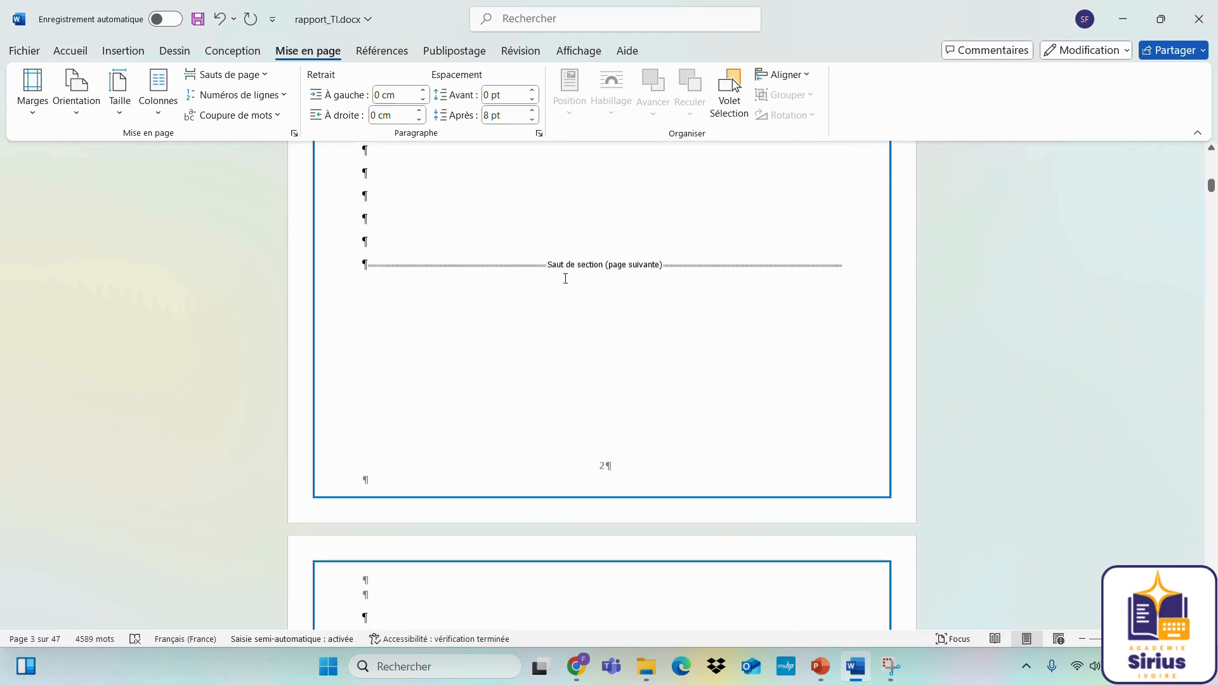
pyautogui.doubleClick(472, 409)
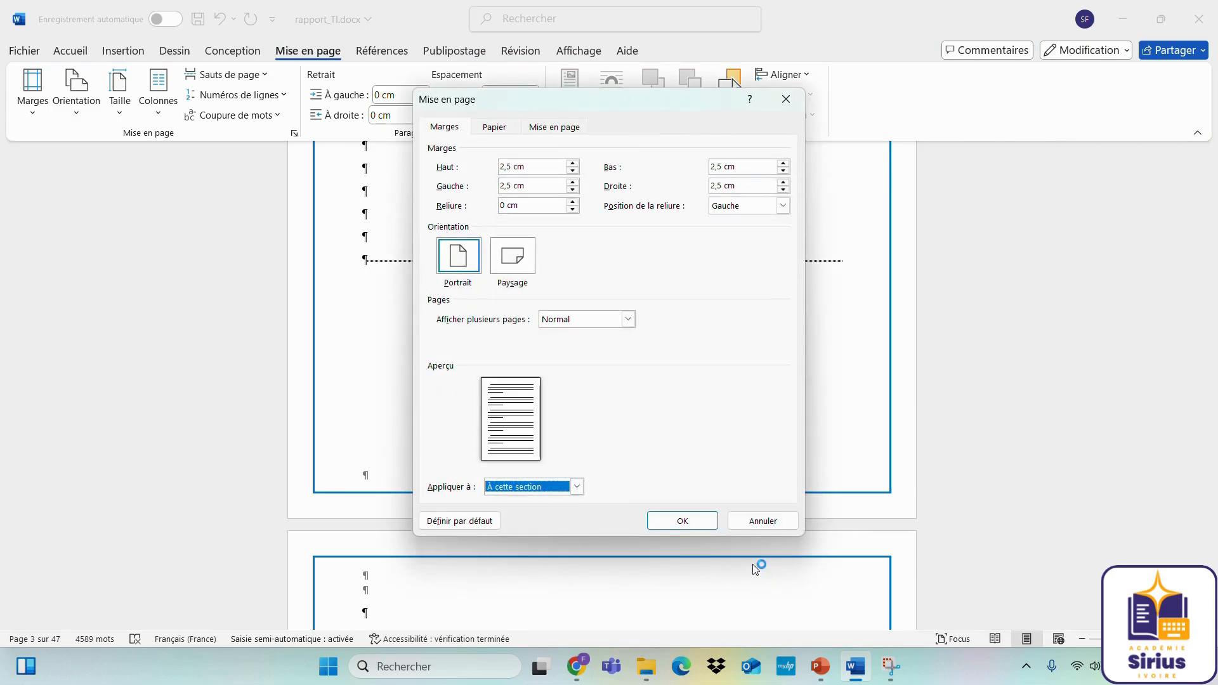
pyautogui.click(765, 519)
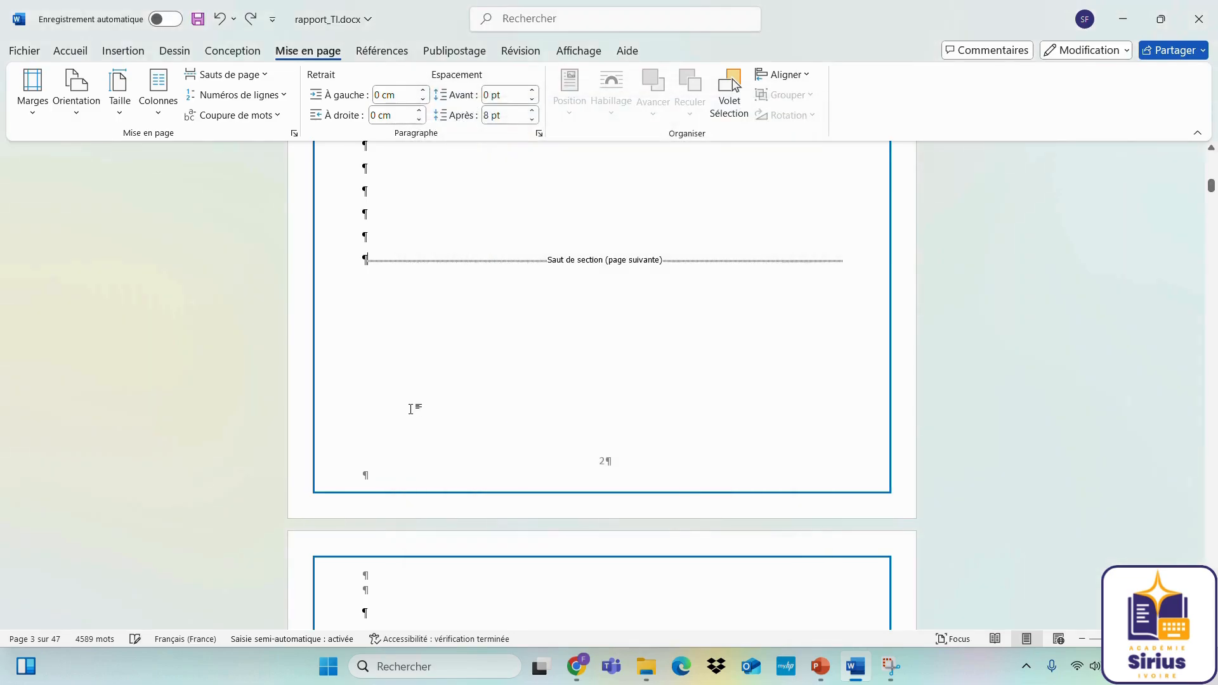
pyautogui.doubleClick(422, 440)
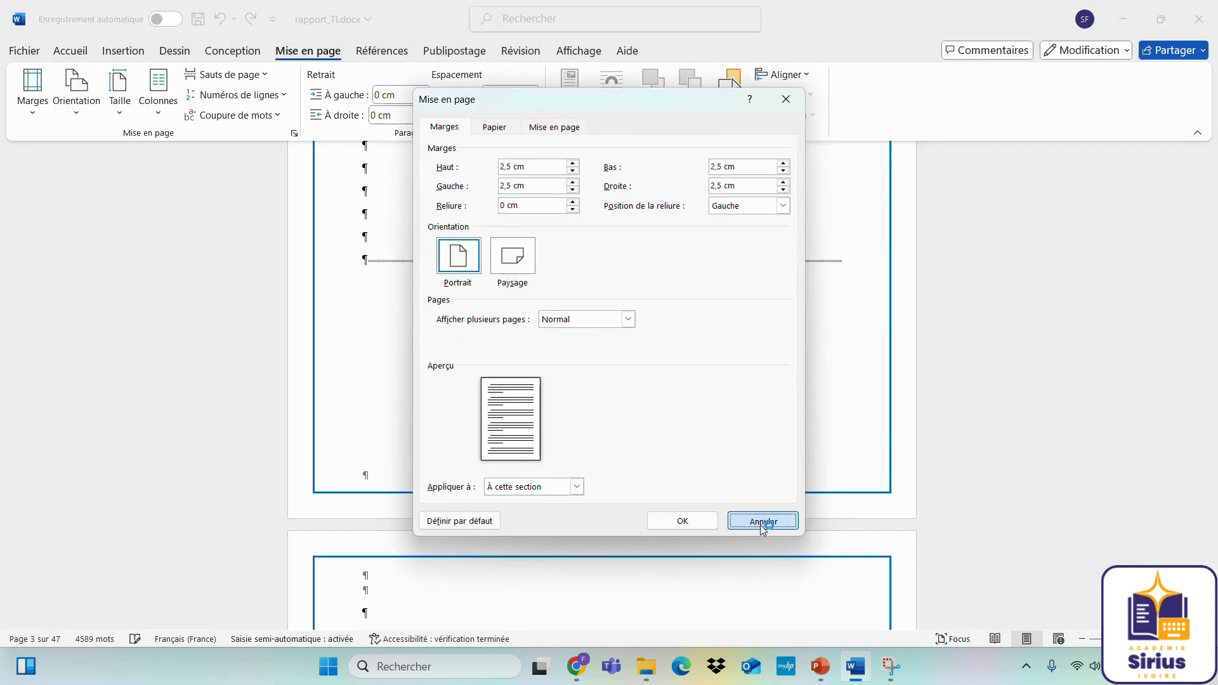
pyautogui.click(763, 523)
# - Open the page footer and examine the headers and footers on both sides of the section break, returning to the body text
pyautogui.doubleClick(571, 458)
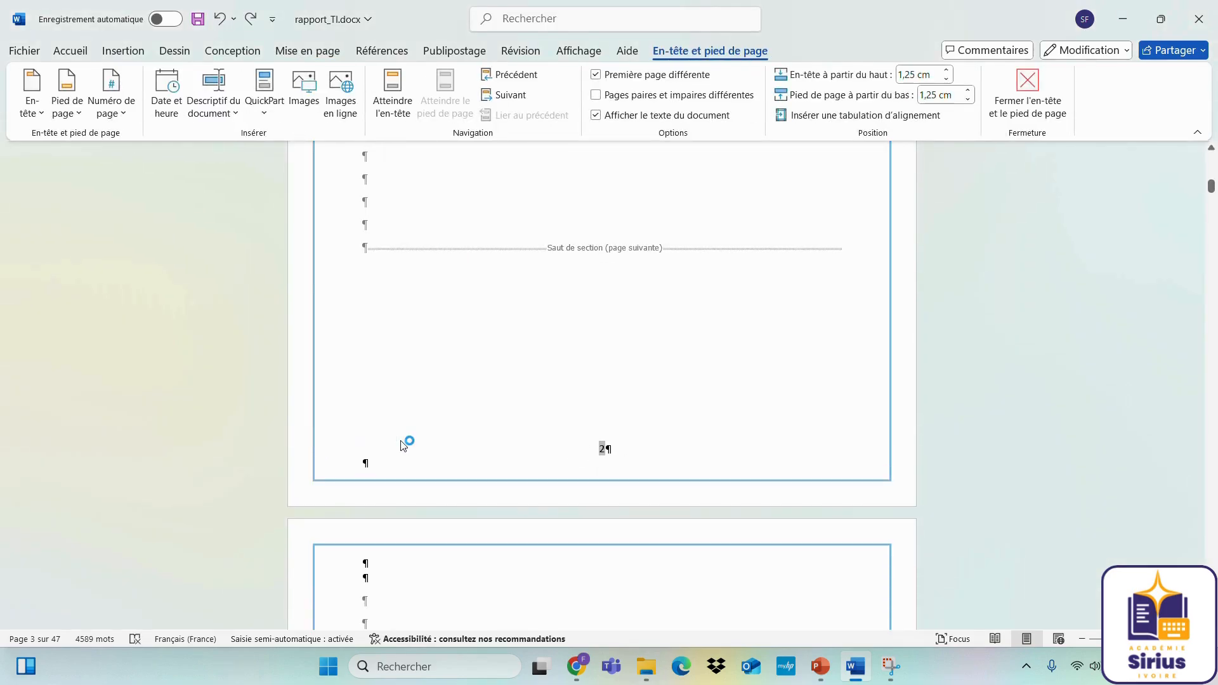
pyautogui.scroll(5, 402, 343)
pyautogui.scroll(6, 402, 343)
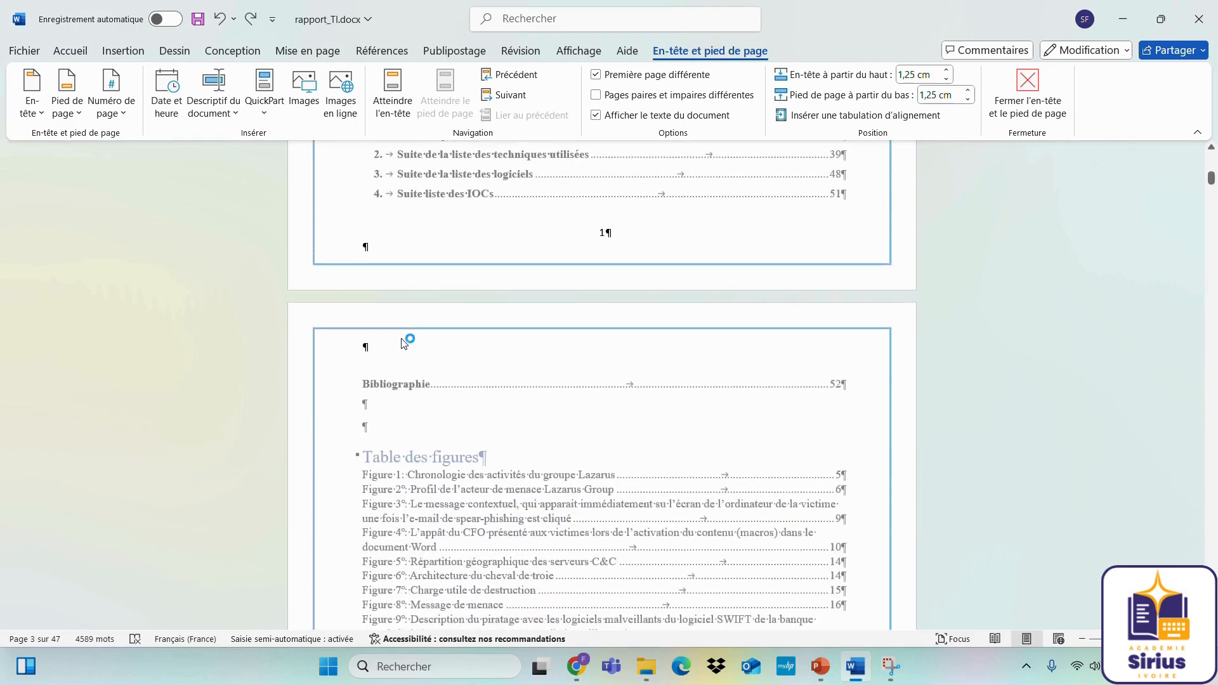
pyautogui.scroll(-6, 401, 343)
pyautogui.scroll(-10, 402, 343)
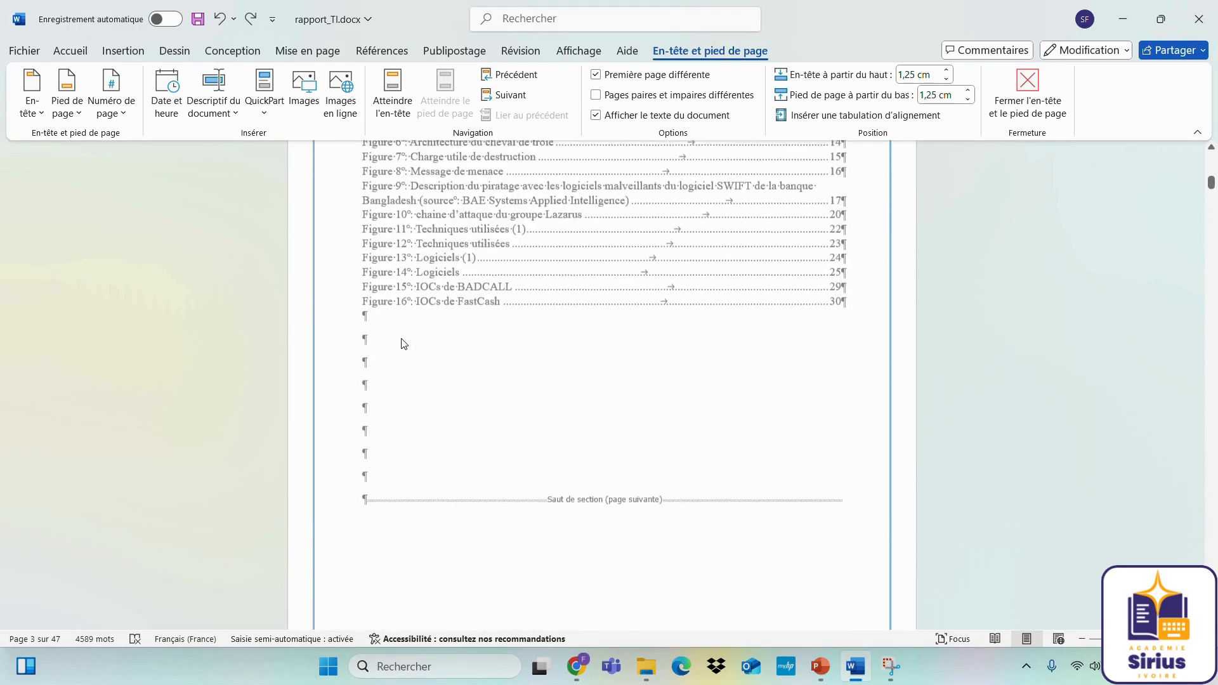
pyautogui.scroll(-10, 406, 340)
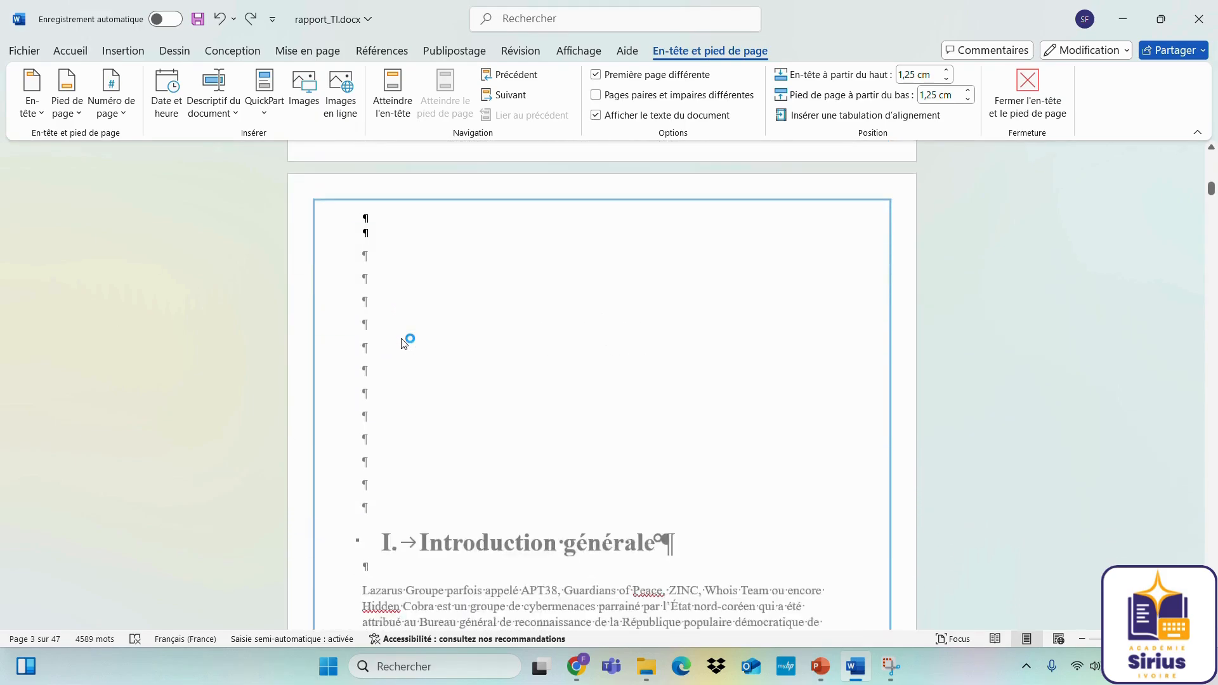
pyautogui.scroll(4, 434, 326)
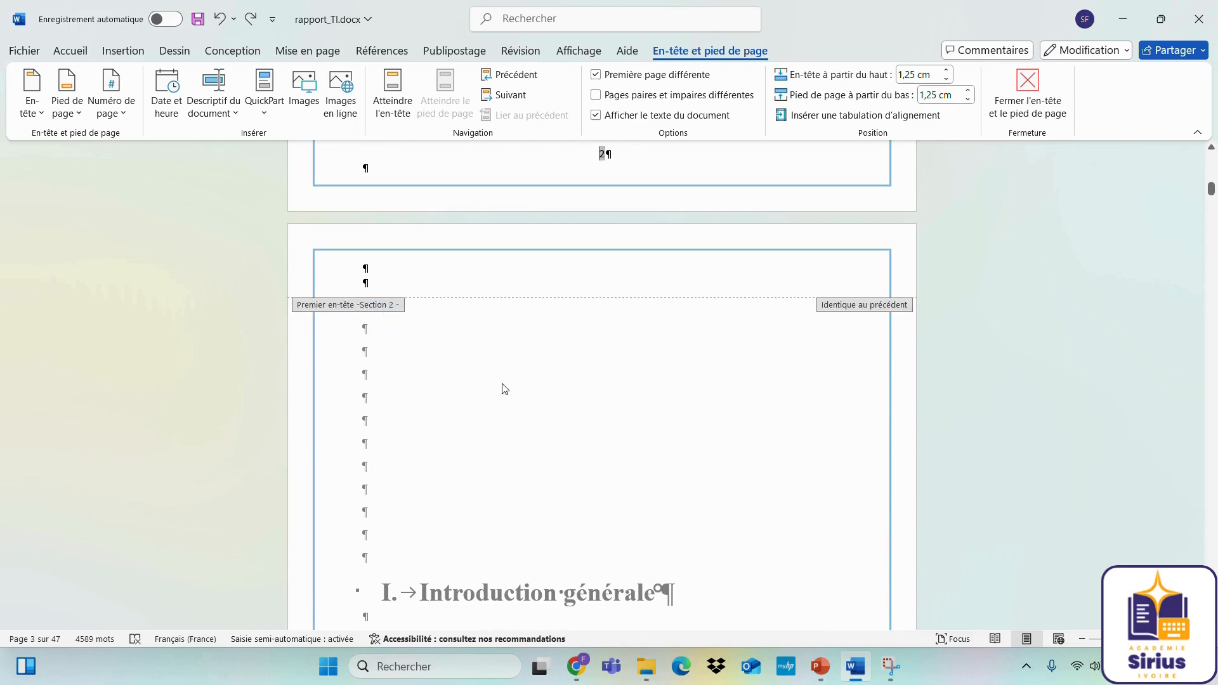
pyautogui.scroll(-1, 516, 401)
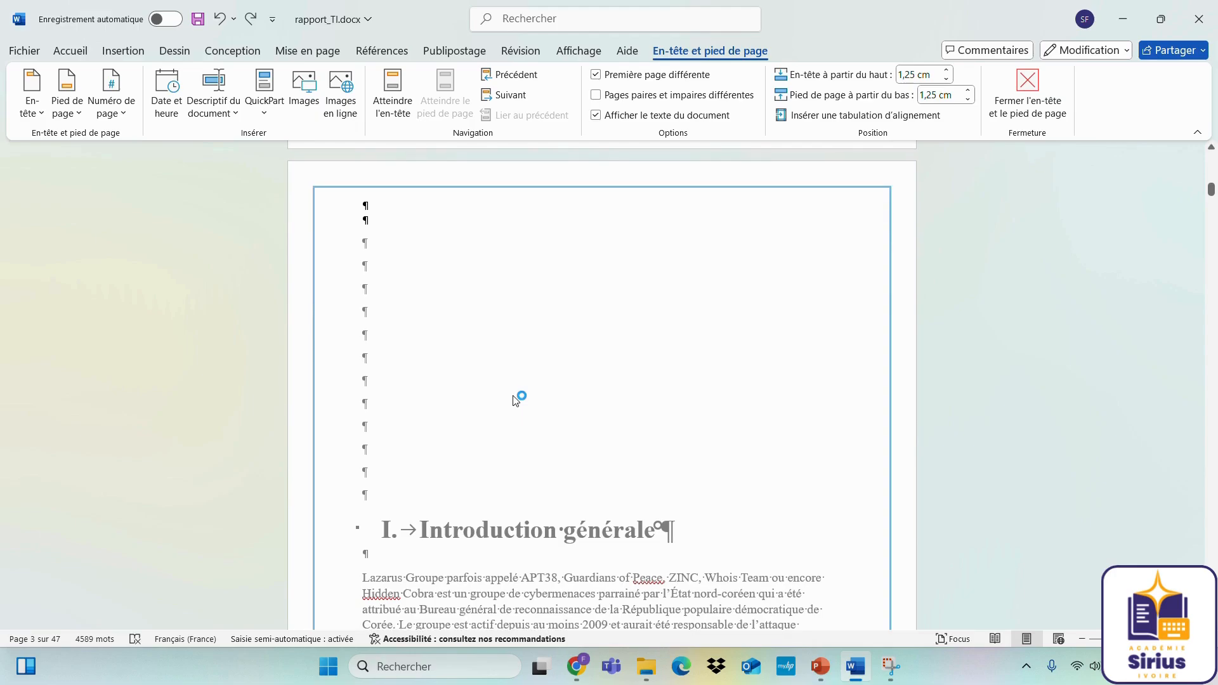
pyautogui.scroll(4, 515, 401)
pyautogui.scroll(3, 515, 400)
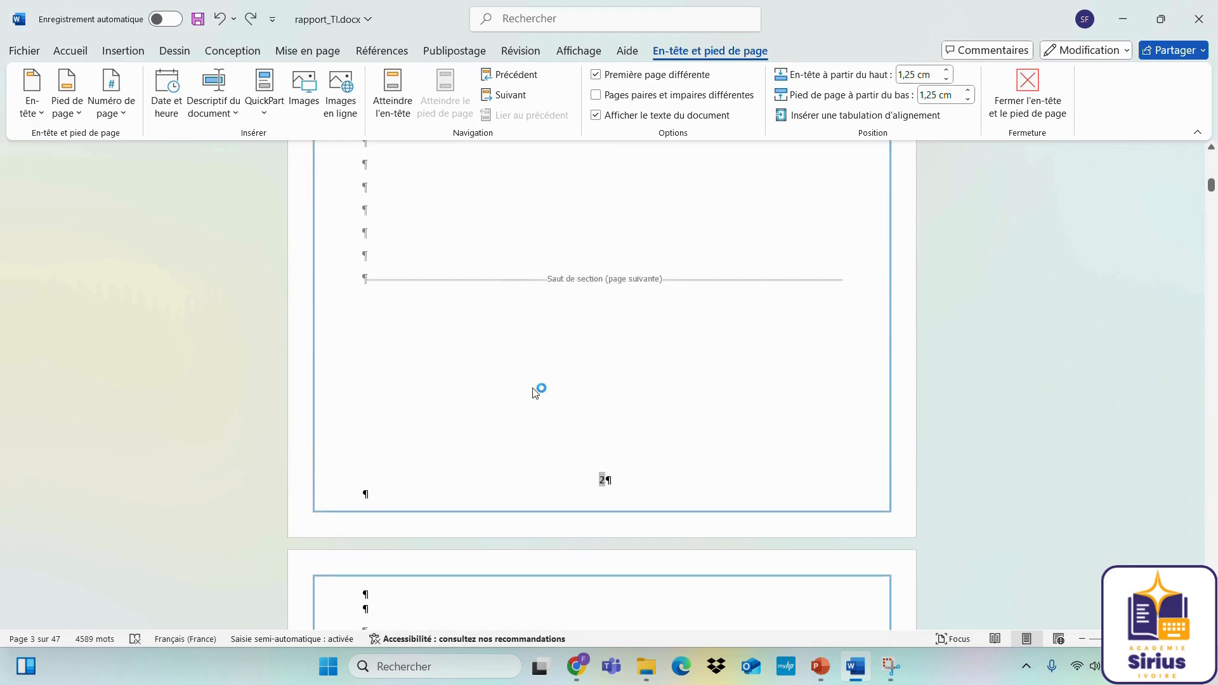
pyautogui.doubleClick(568, 403)
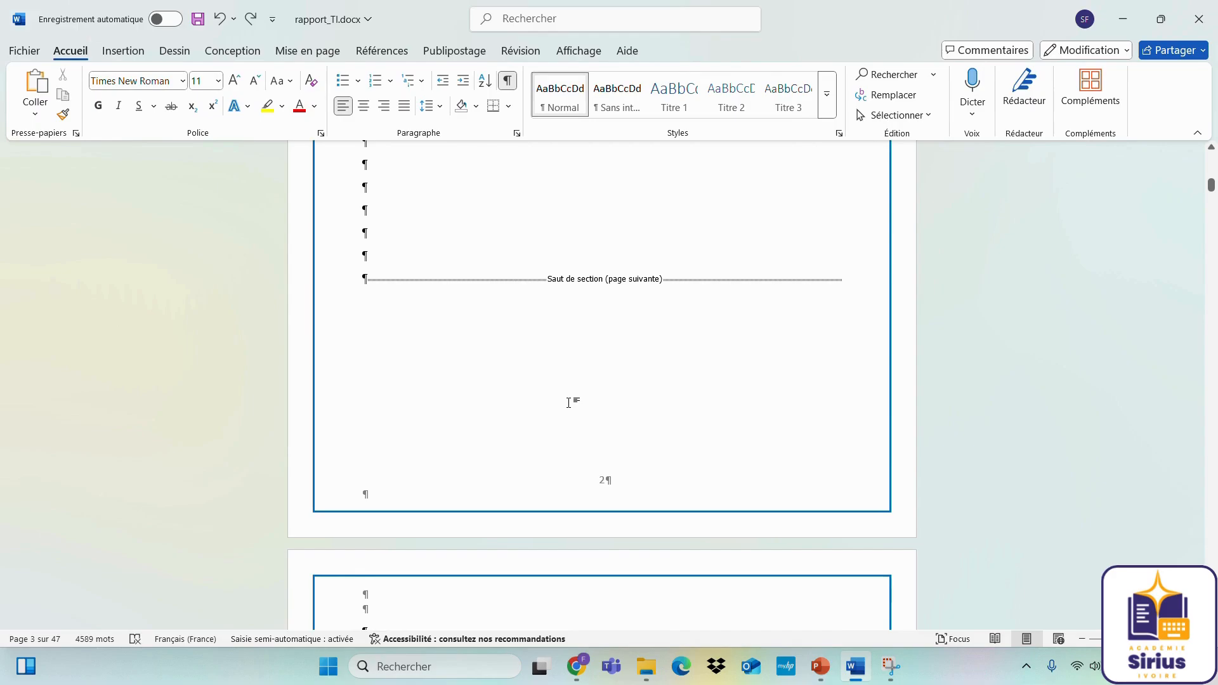
# - Switch to the MODULE3 presentation in PowerPoint to review the page-numbering plan for each section, and return to the Word report
pyautogui.click(820, 667)
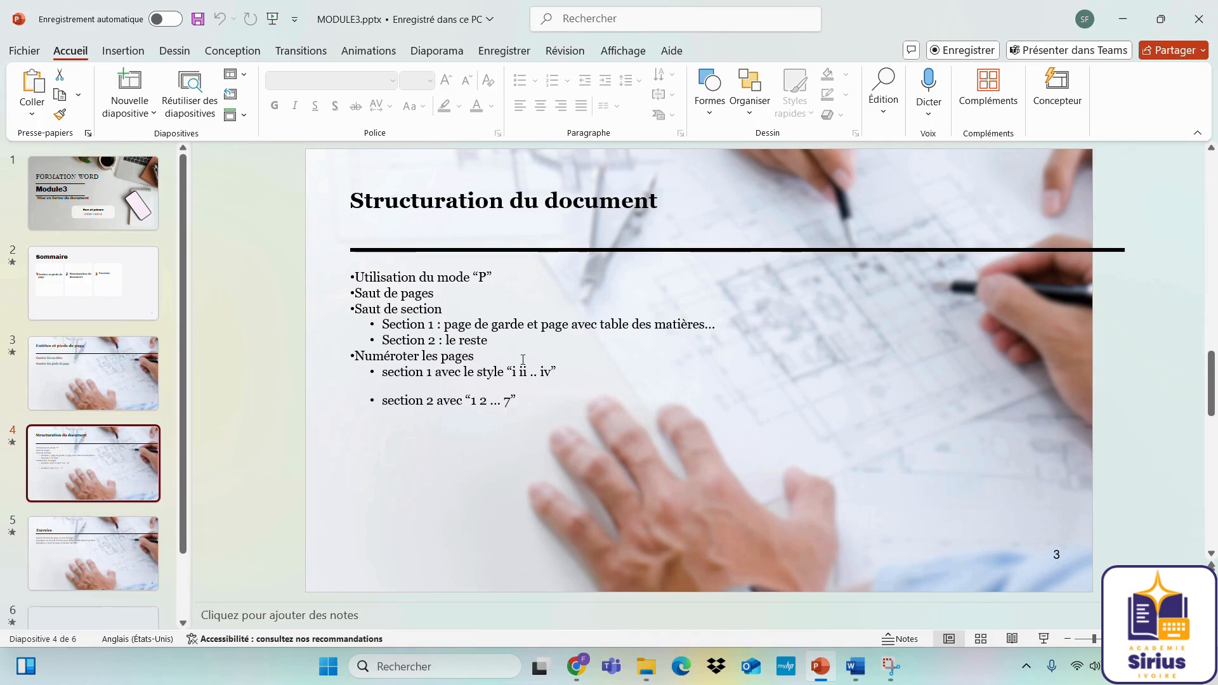
pyautogui.click(1122, 20)
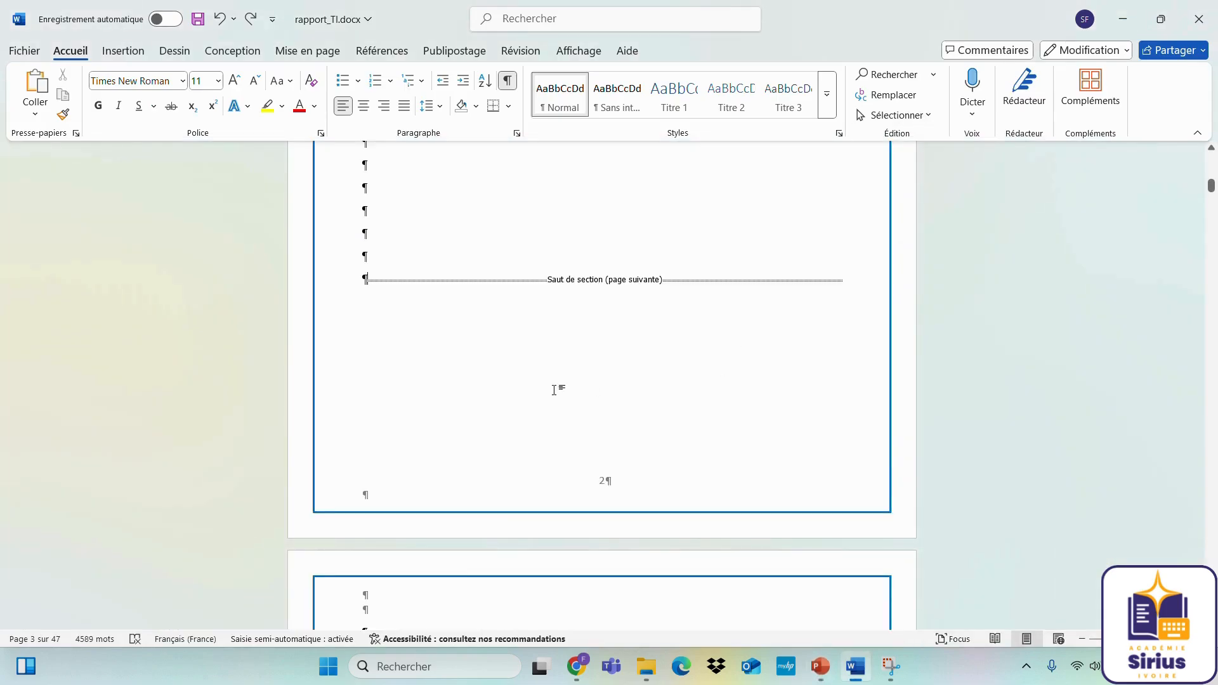
# - Set the first section's page number format to "i, ii, iii, ..." with numbering starting at 1
pyautogui.click(109, 51)
pyautogui.click(810, 114)
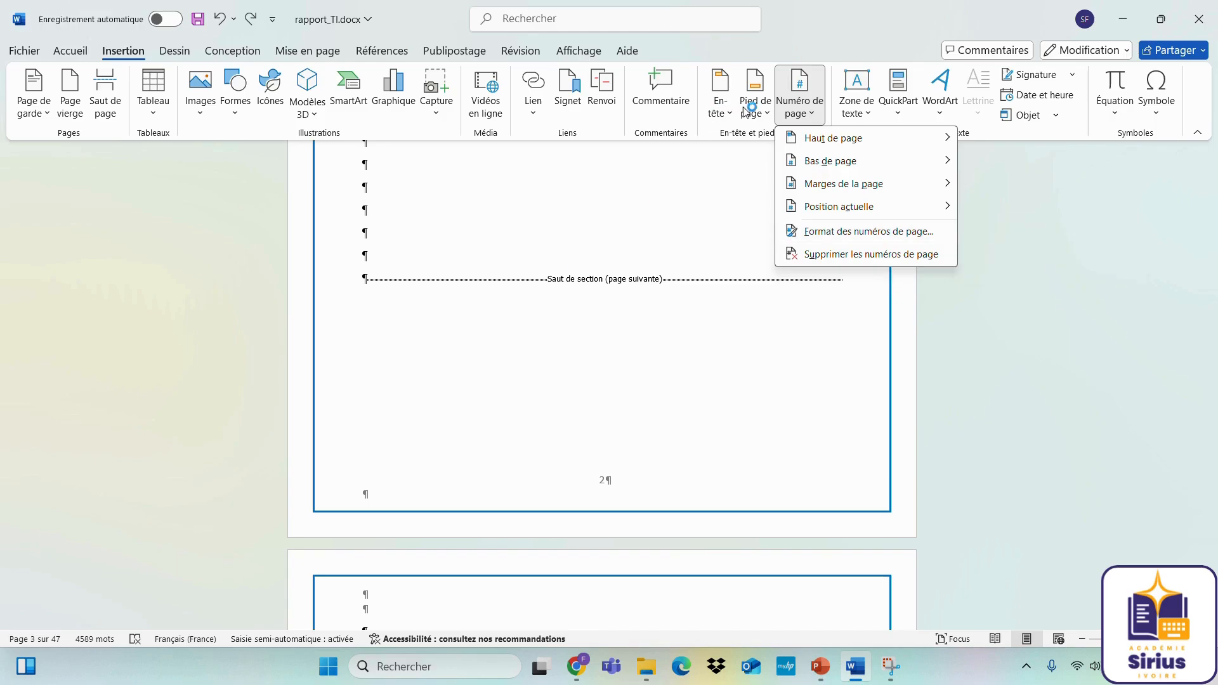
pyautogui.moveTo(814, 140)
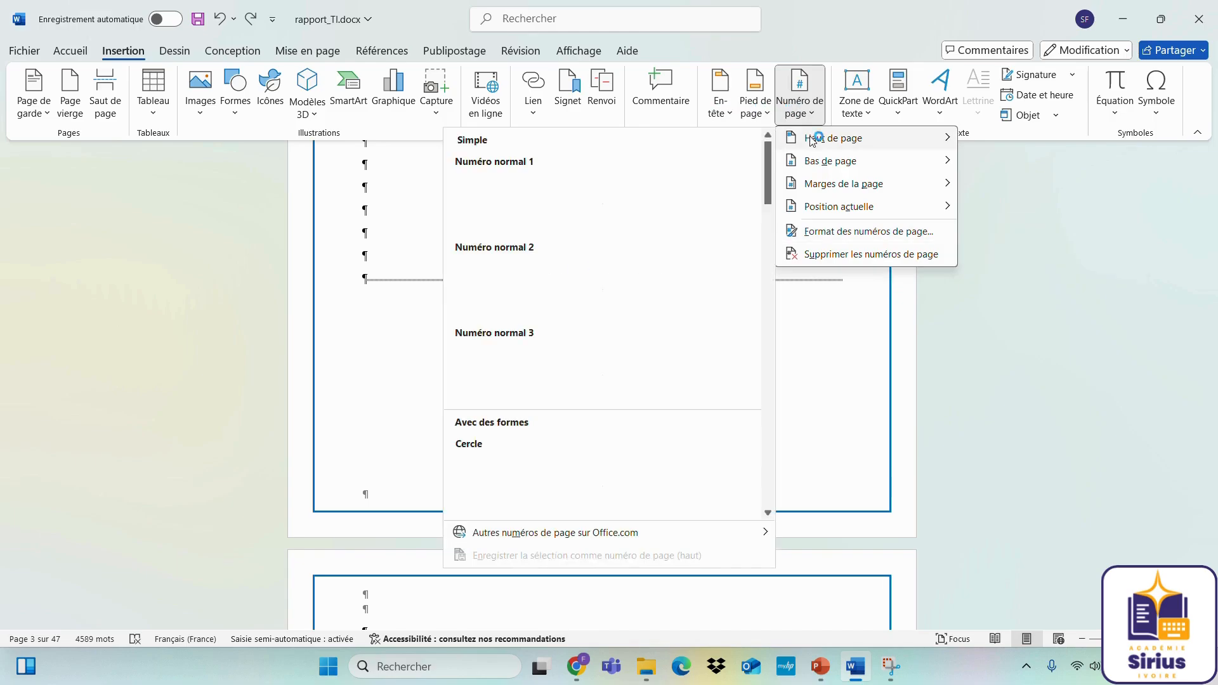
pyautogui.moveTo(824, 181)
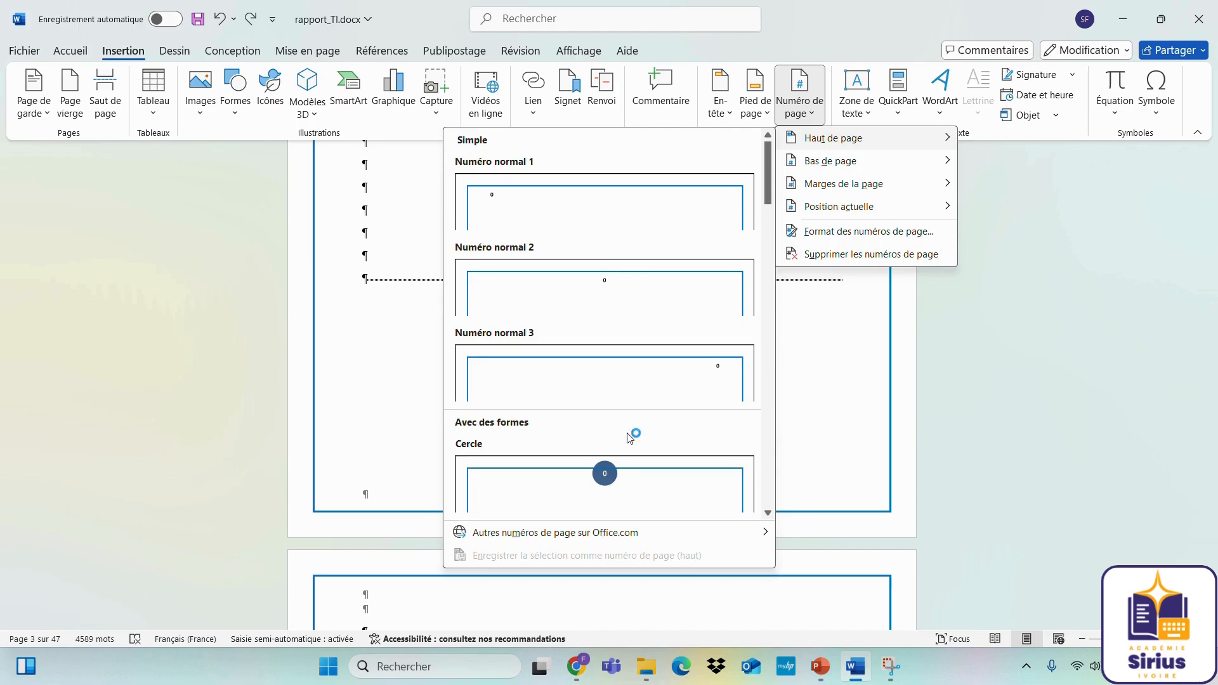
pyautogui.scroll(-6, 630, 438)
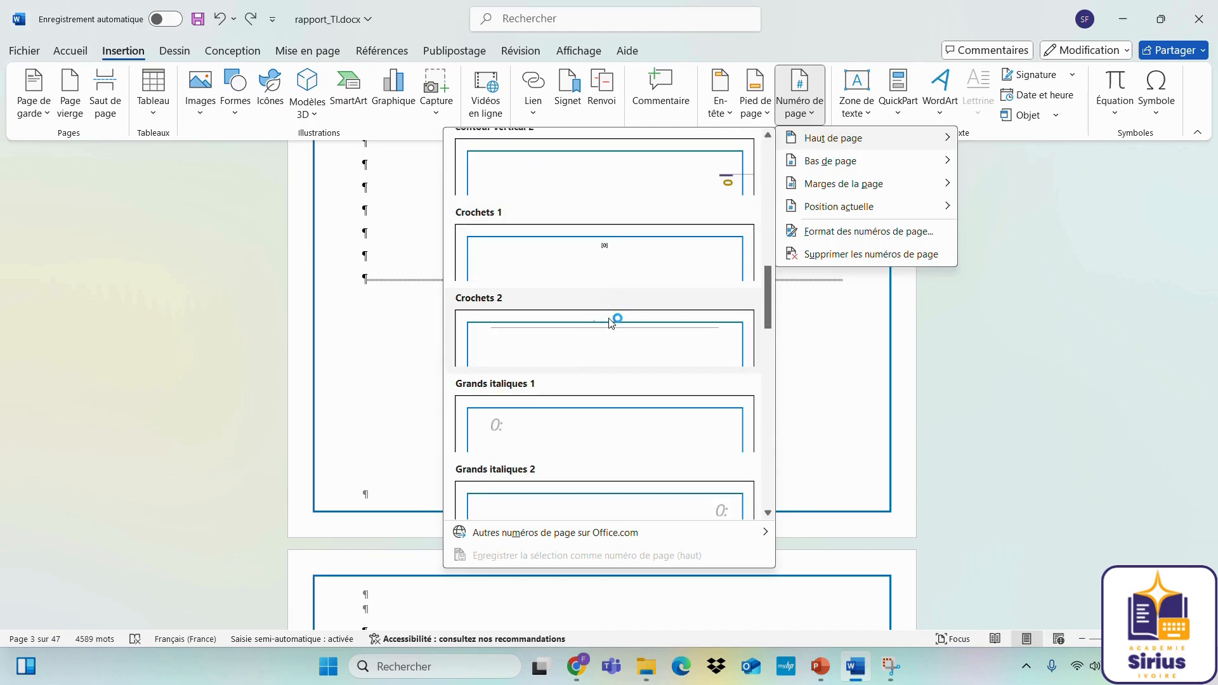
pyautogui.scroll(-2, 611, 323)
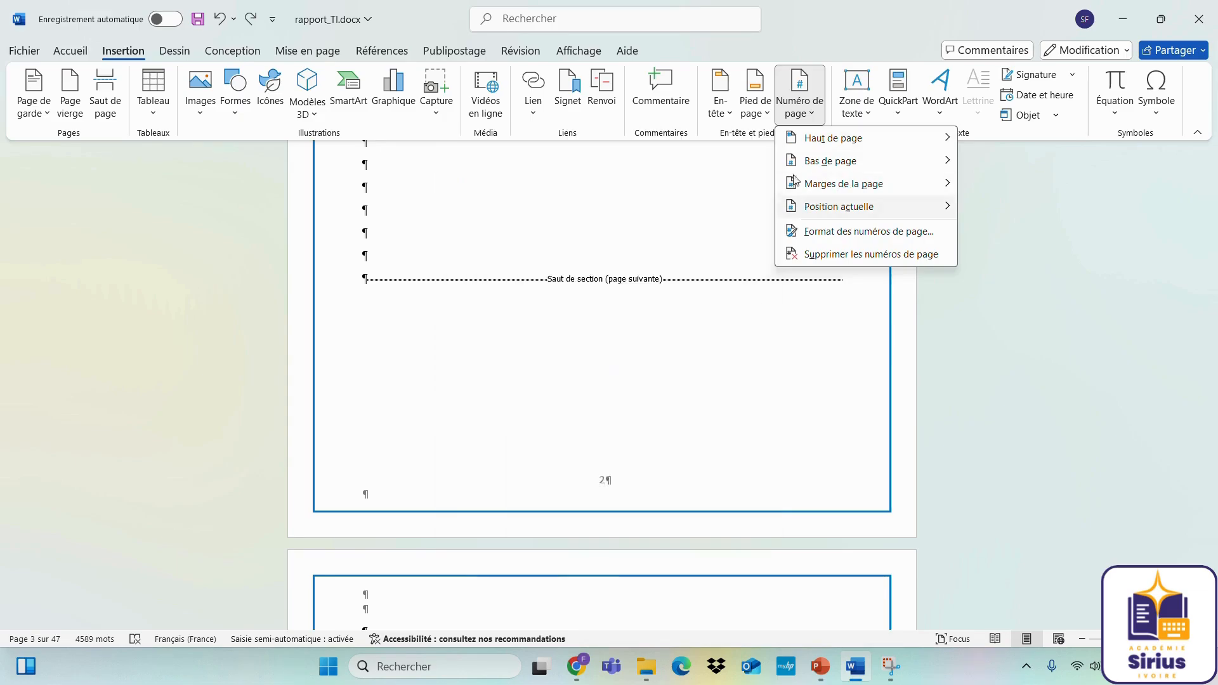
pyautogui.click(818, 232)
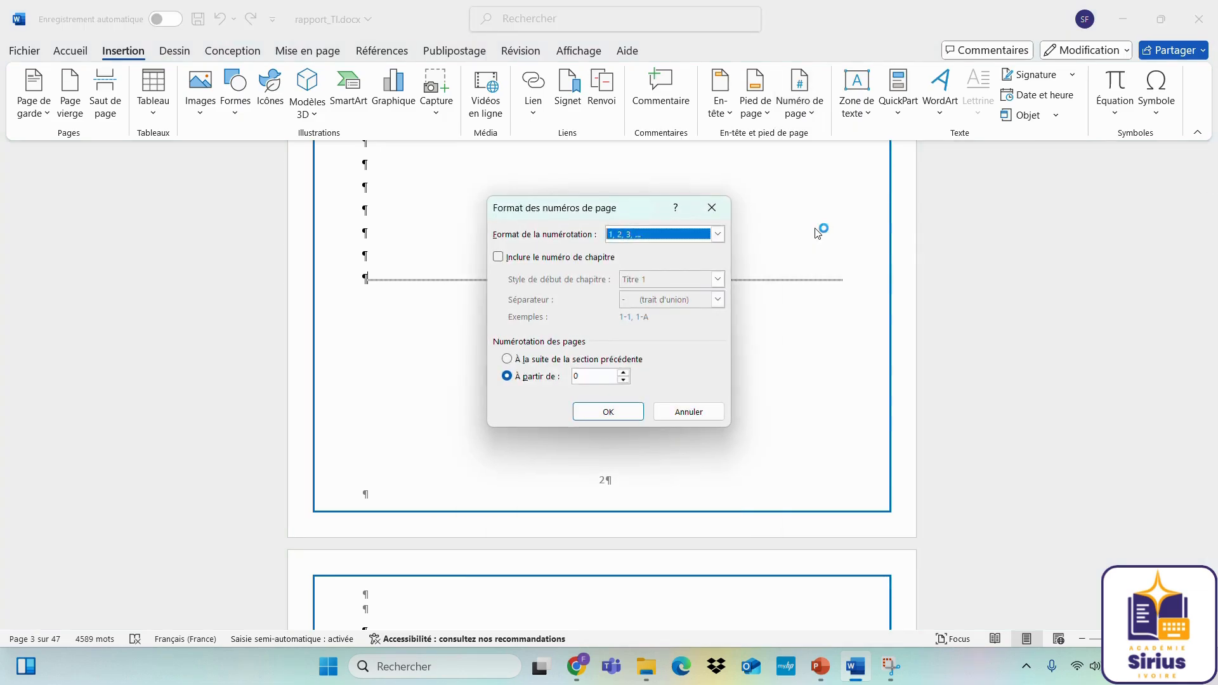
pyautogui.click(718, 235)
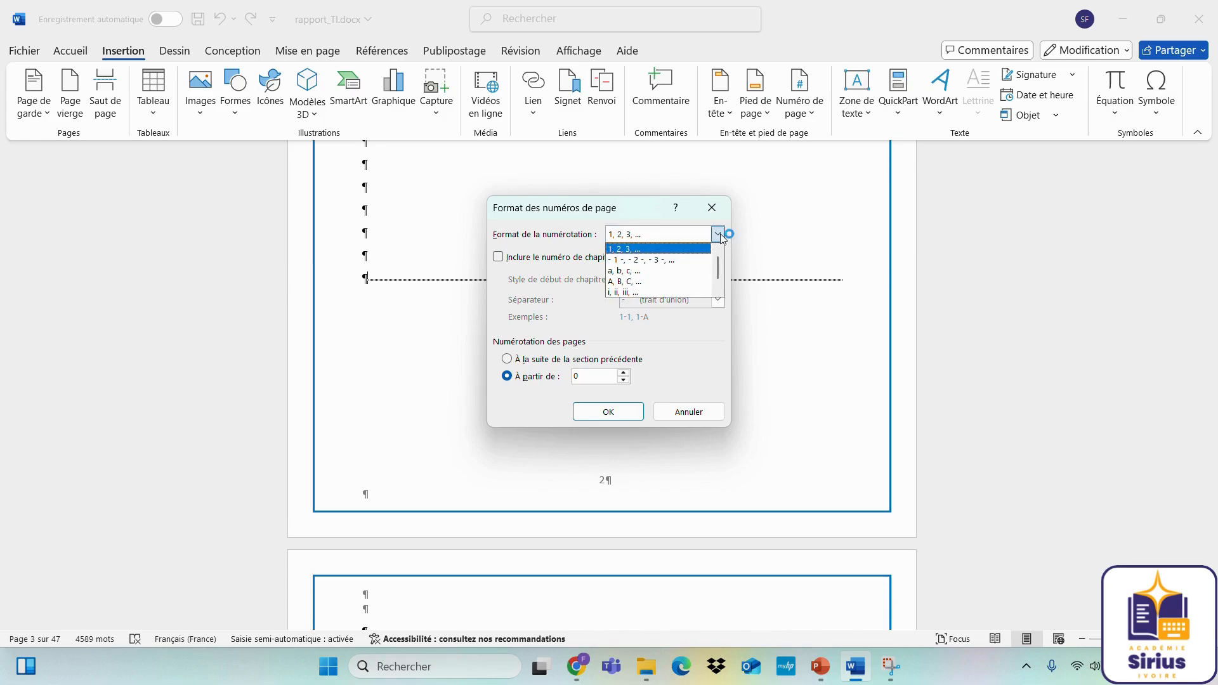
pyautogui.click(657, 291)
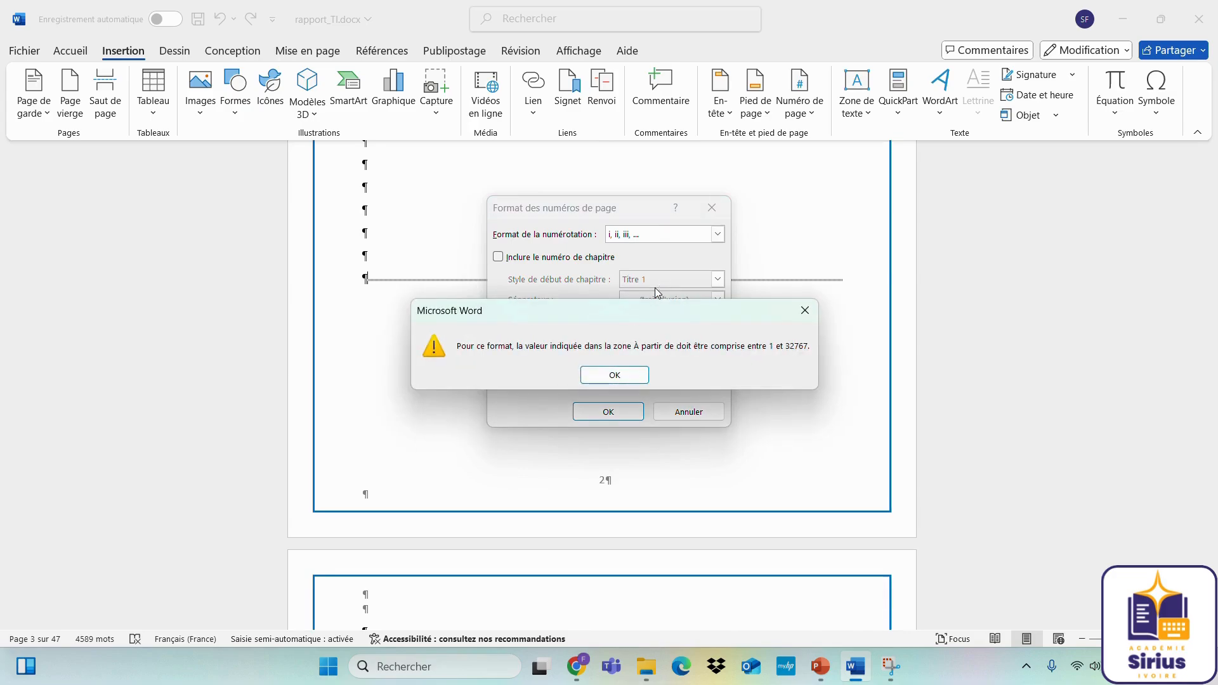
pyautogui.click(616, 376)
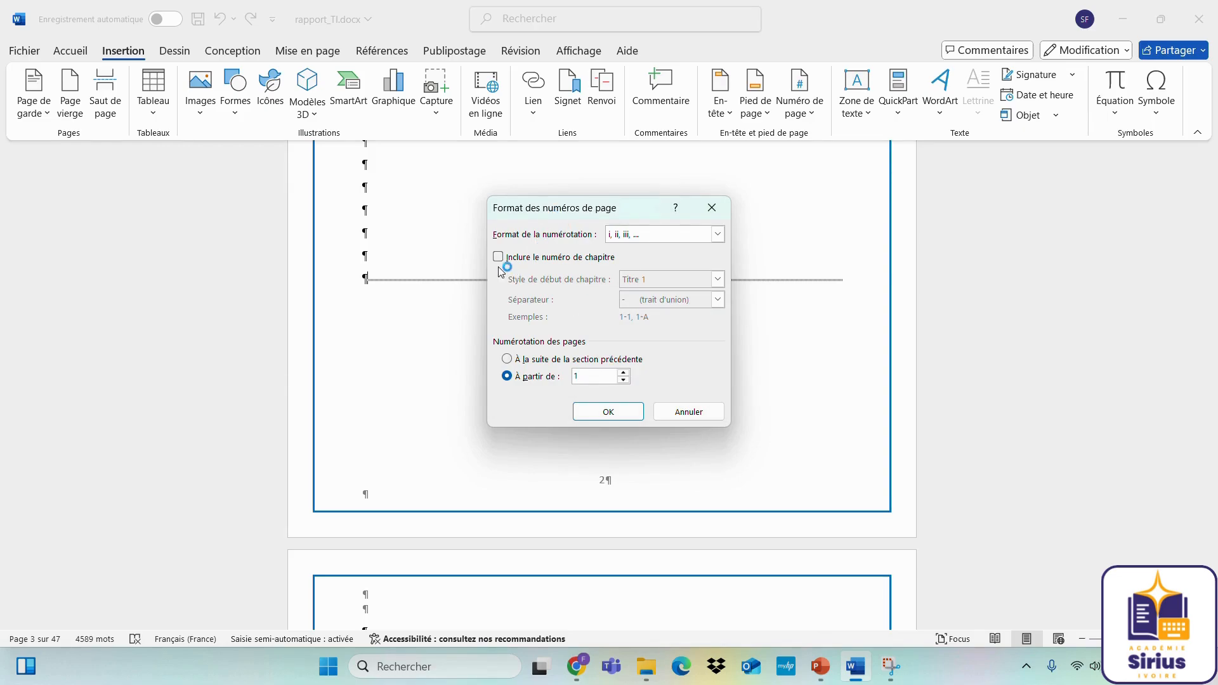
pyautogui.click(609, 412)
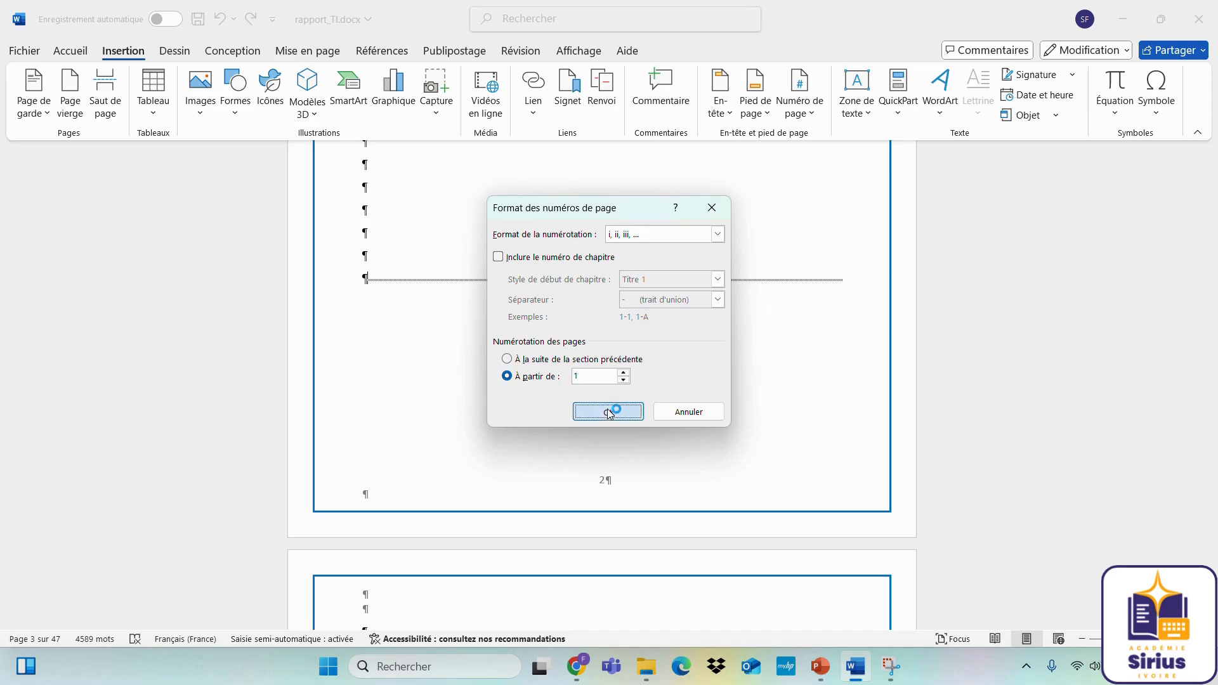
# - Examine the footer page numbers from the table of contents pages through the pages following the section break
pyautogui.scroll(10, 607, 411)
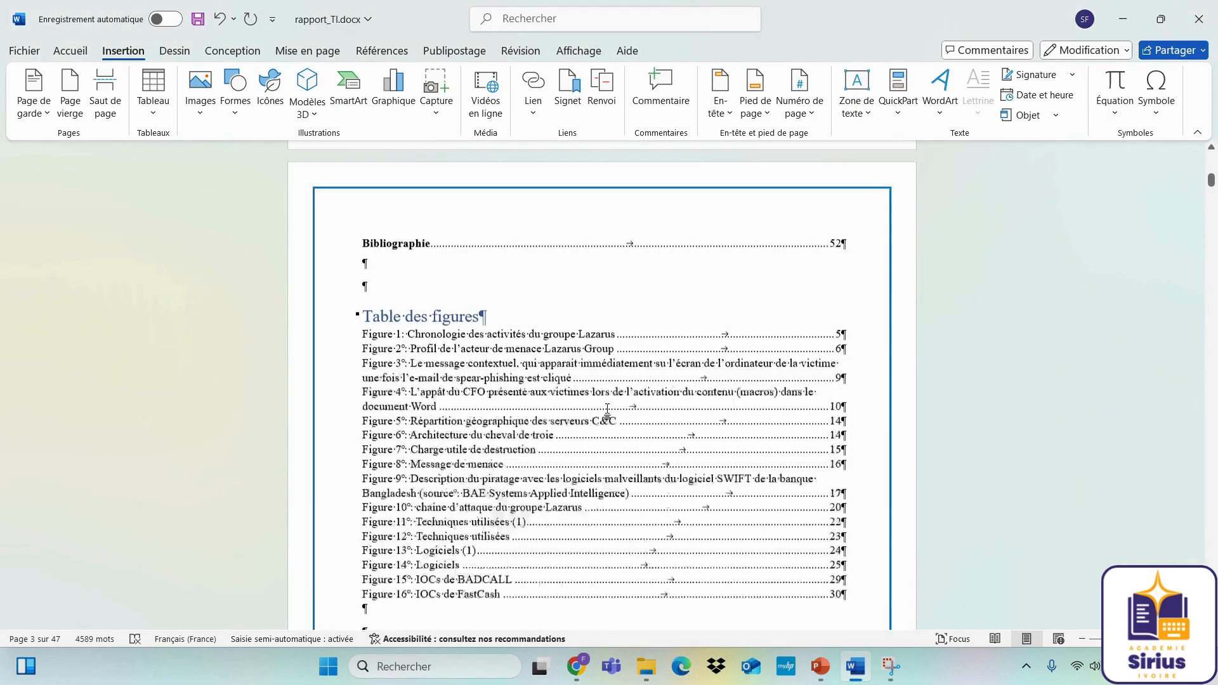
pyautogui.scroll(10, 607, 411)
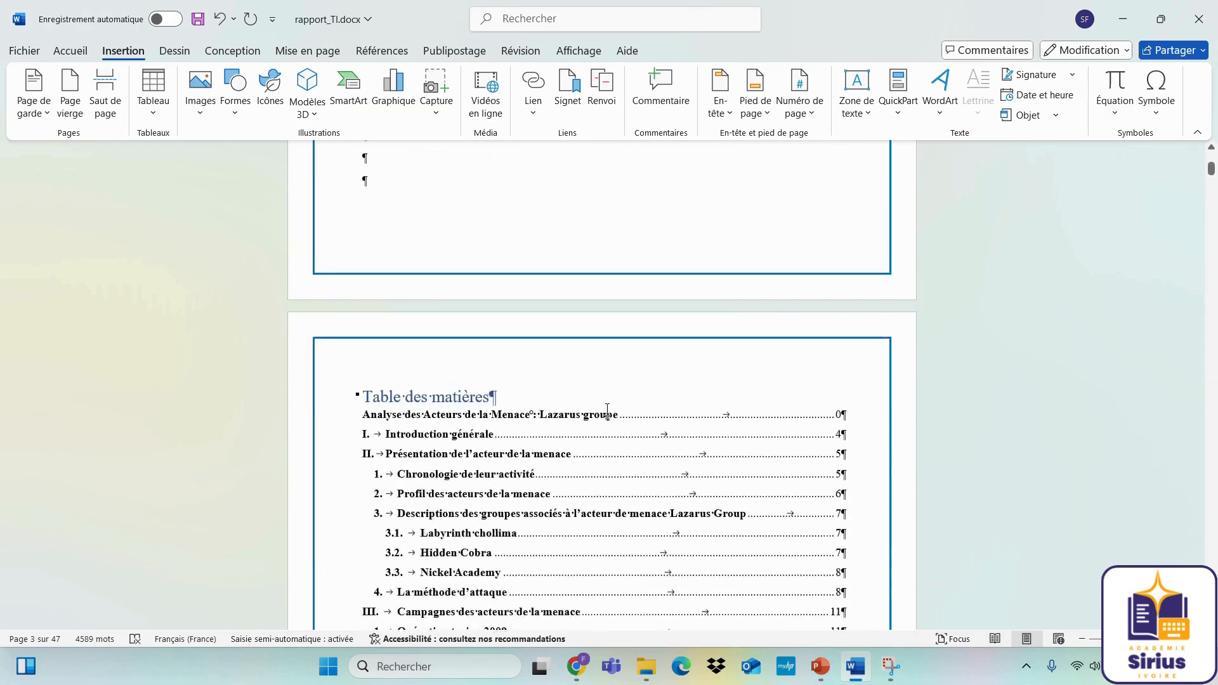
pyautogui.scroll(-15, 608, 412)
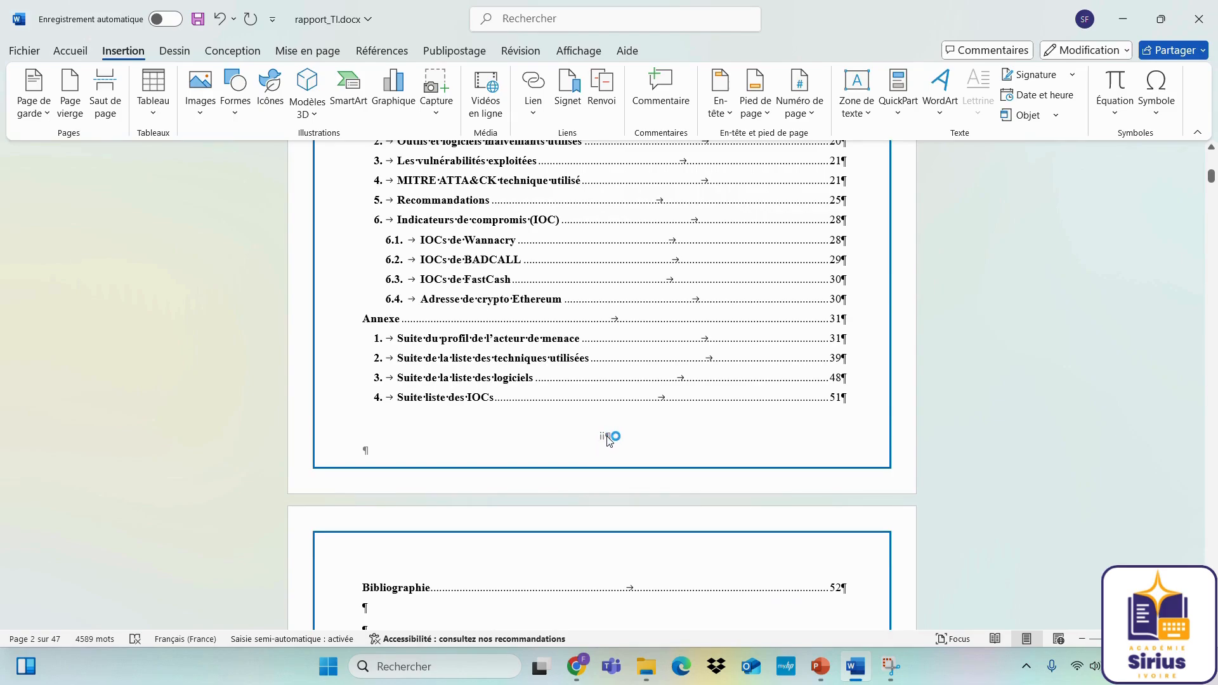
pyautogui.scroll(-10, 605, 443)
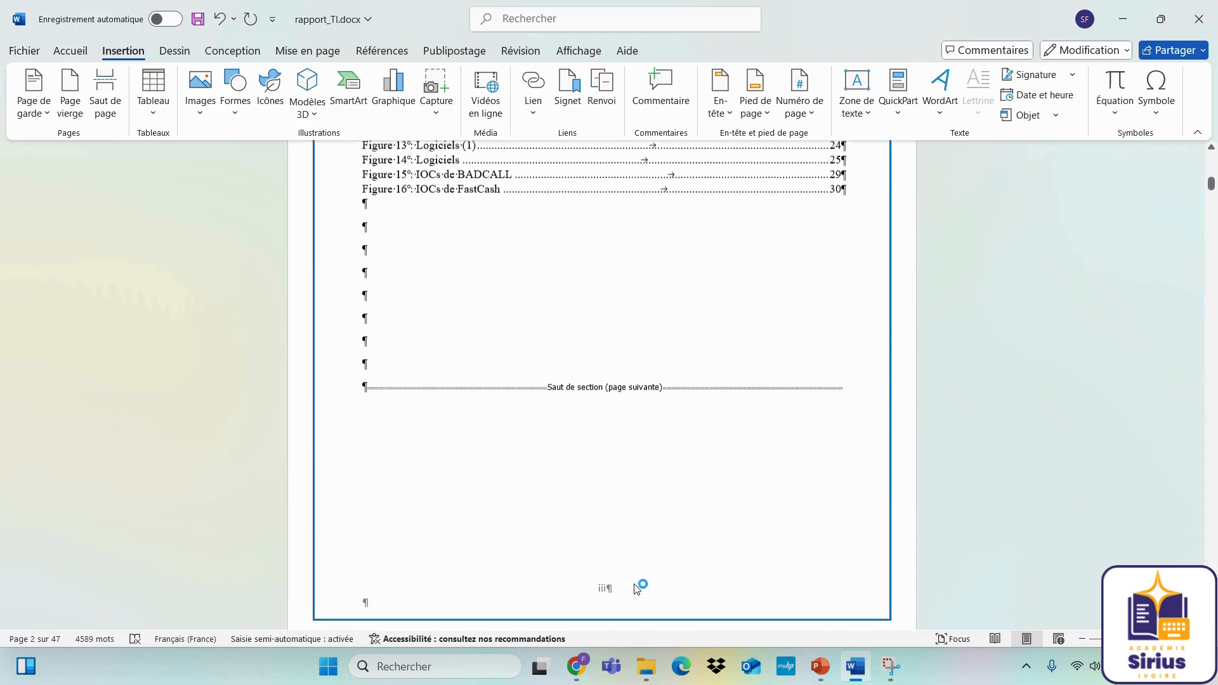
pyautogui.scroll(-10, 627, 582)
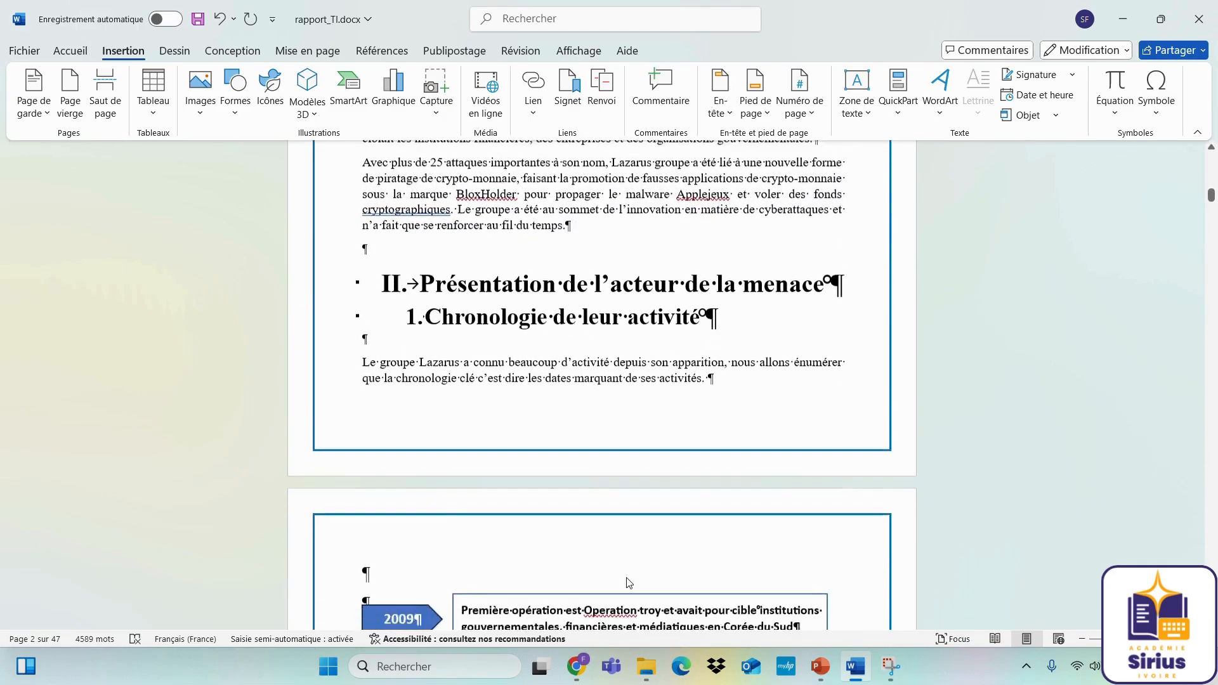
pyautogui.scroll(-10, 627, 582)
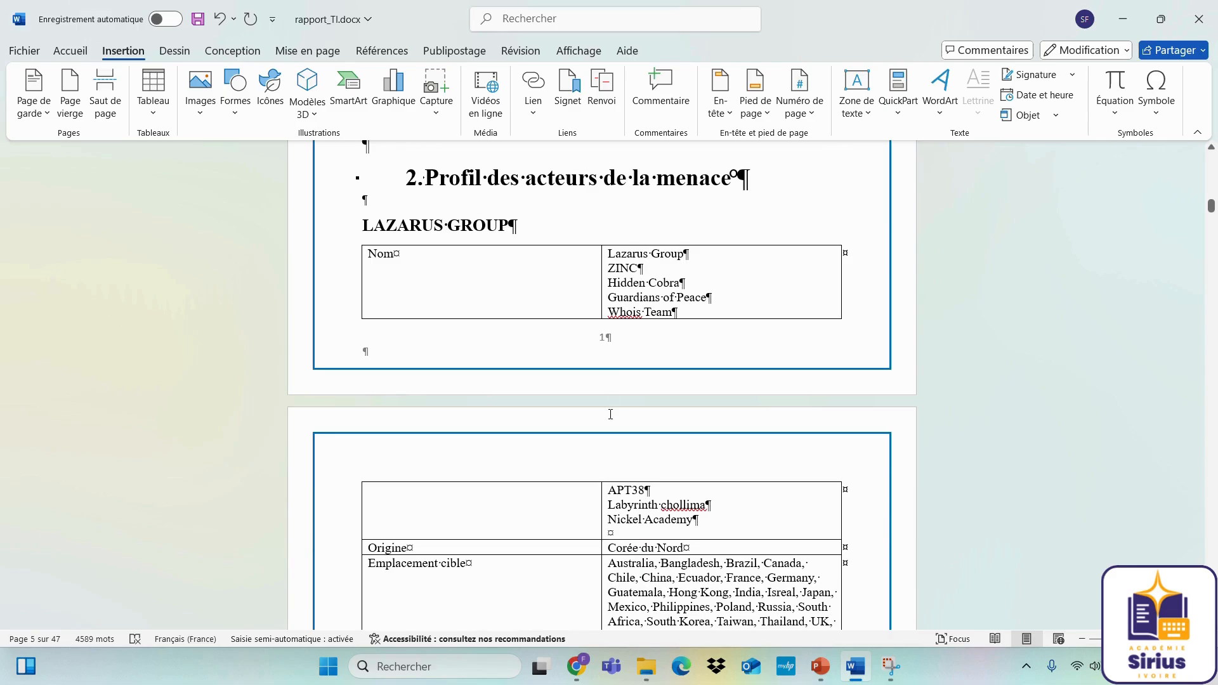
pyautogui.scroll(-10, 611, 416)
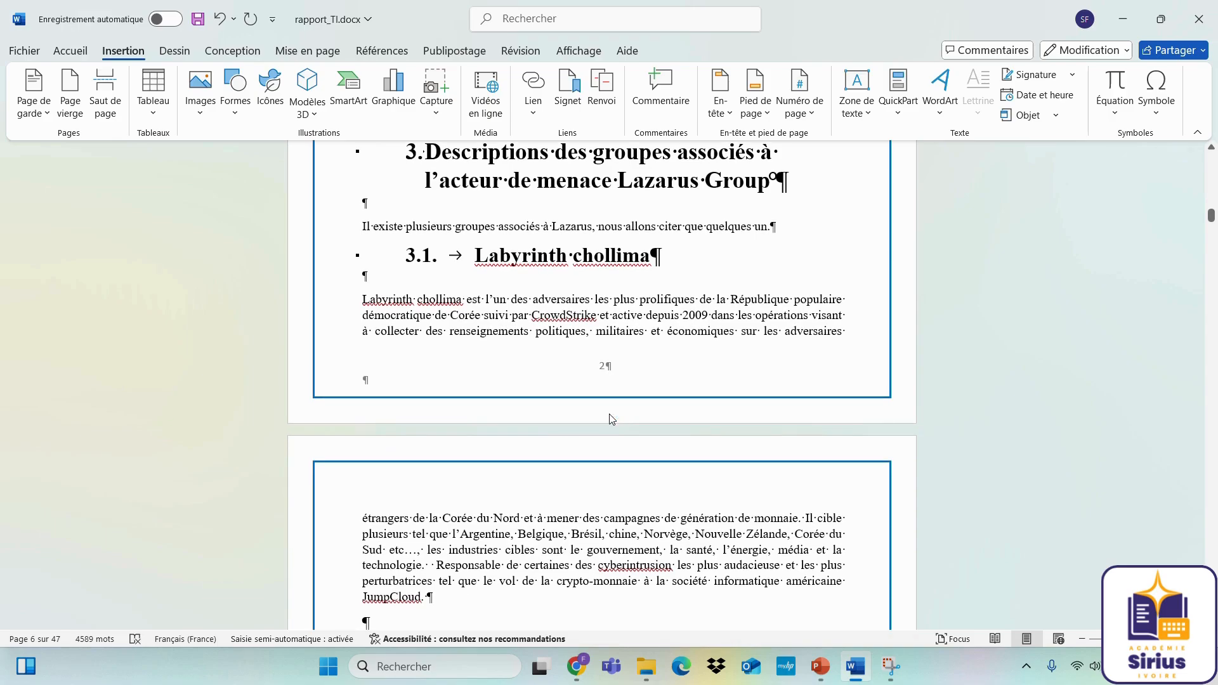
# - Examine the page footers around the section break and through the chapters of the second section
pyautogui.scroll(-2, 610, 416)
pyautogui.scroll(-20, 611, 416)
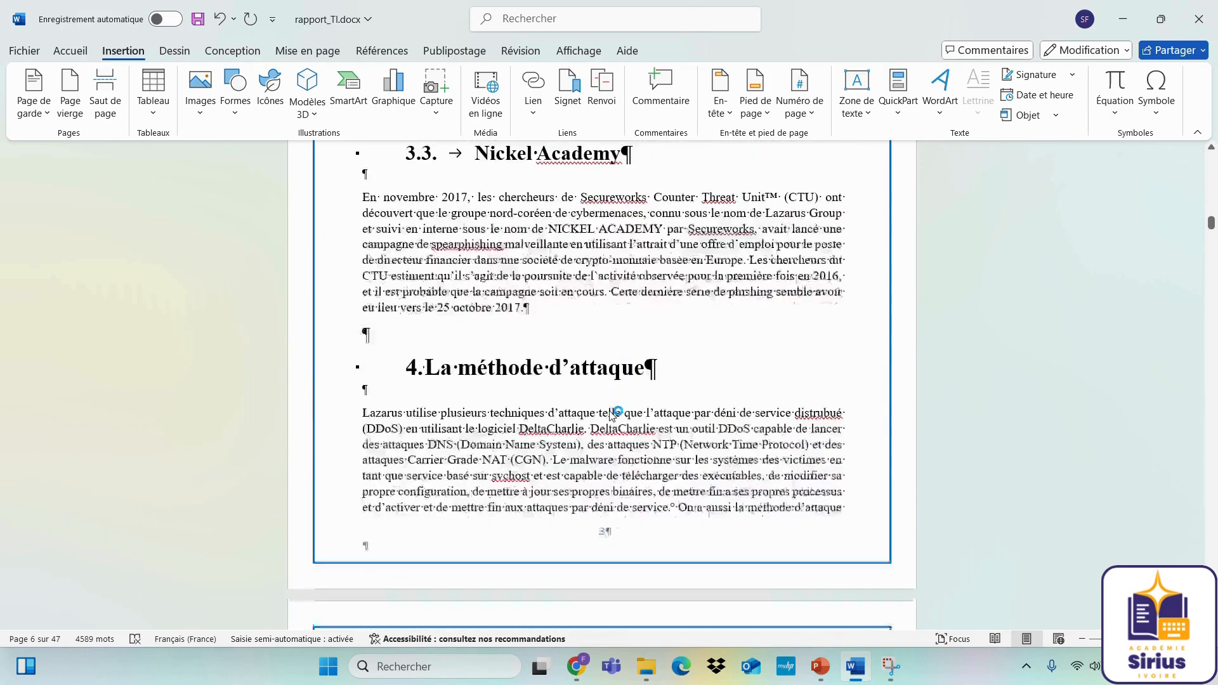
pyautogui.scroll(4, 611, 413)
pyautogui.scroll(20, 611, 411)
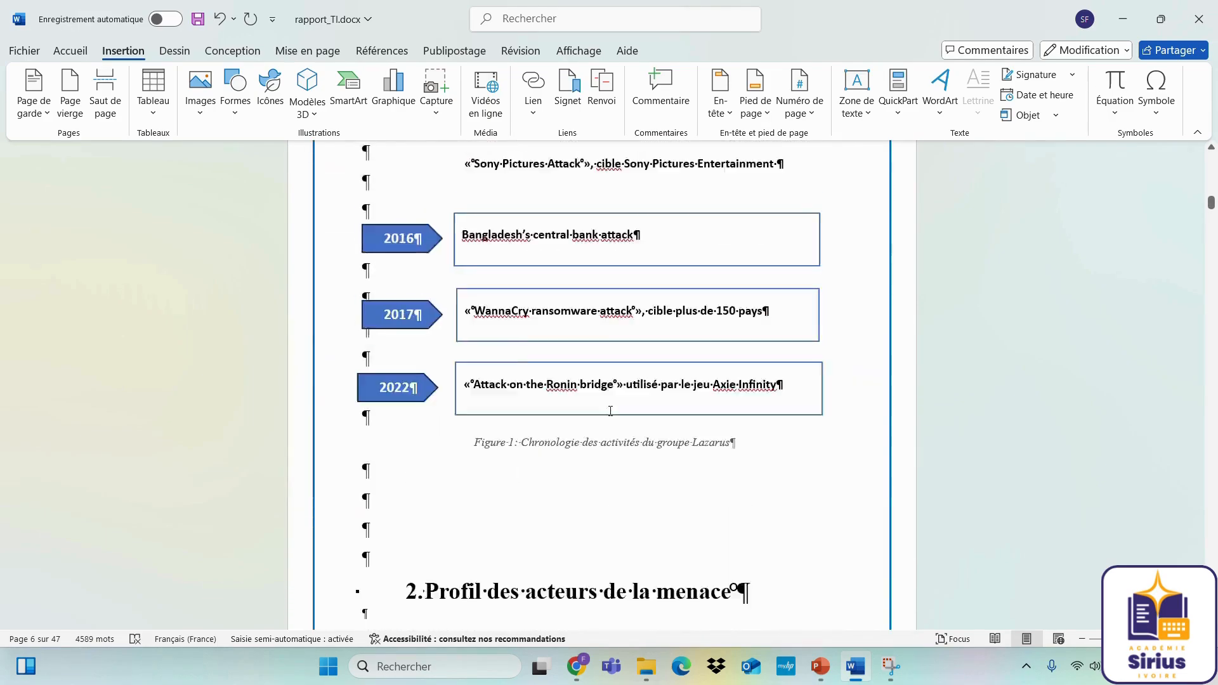
pyautogui.scroll(5, 611, 411)
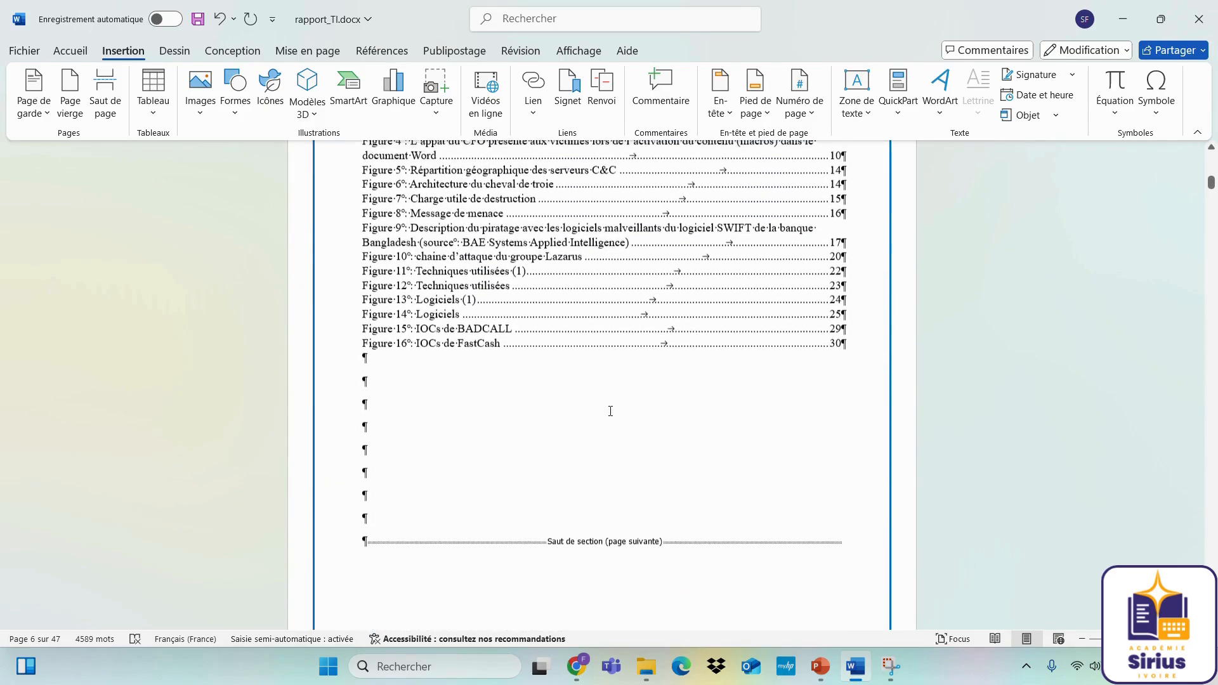
pyautogui.scroll(-14, 610, 411)
pyautogui.scroll(2, 611, 411)
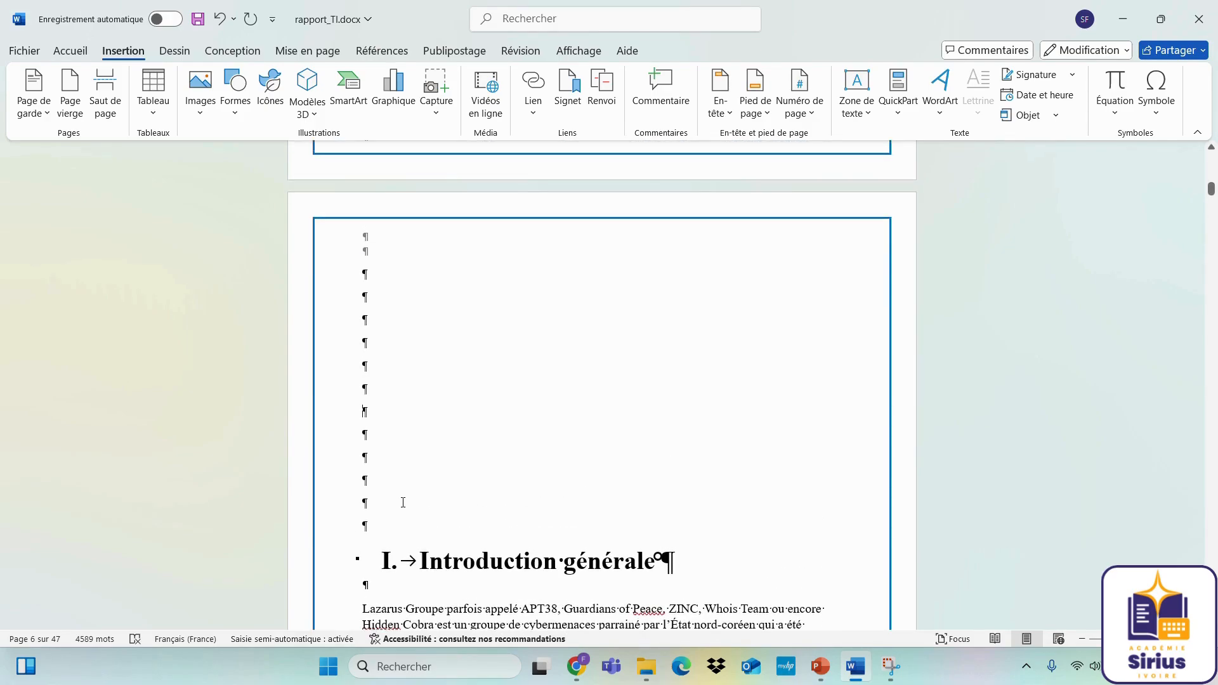
pyautogui.scroll(-12, 397, 534)
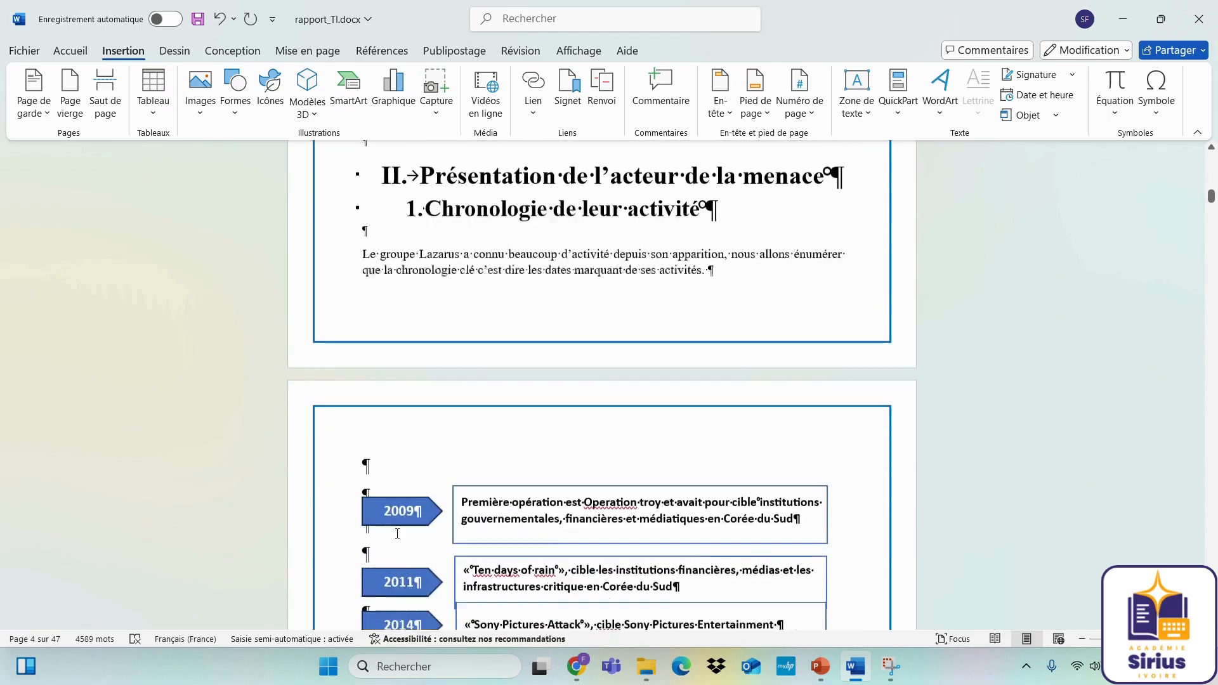
pyautogui.scroll(2, 637, 337)
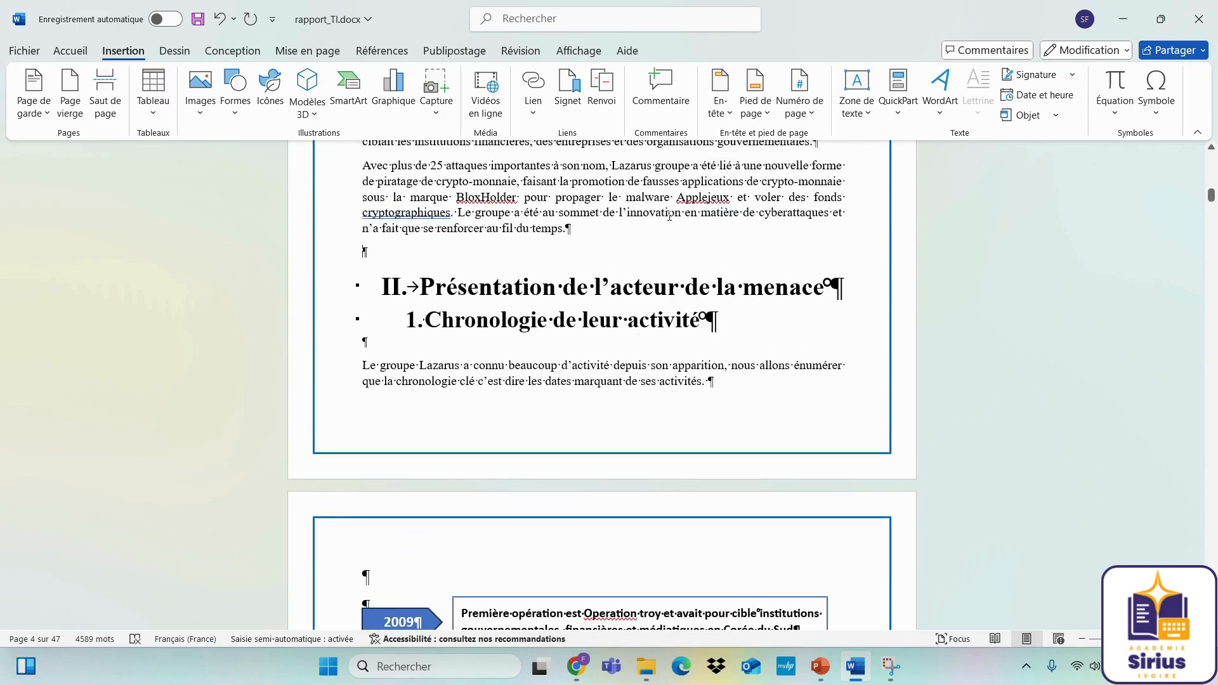
# - Set the second section's page numbering to start at 1, keeping the "1, 2, 3, ..." format
pyautogui.click(531, 289)
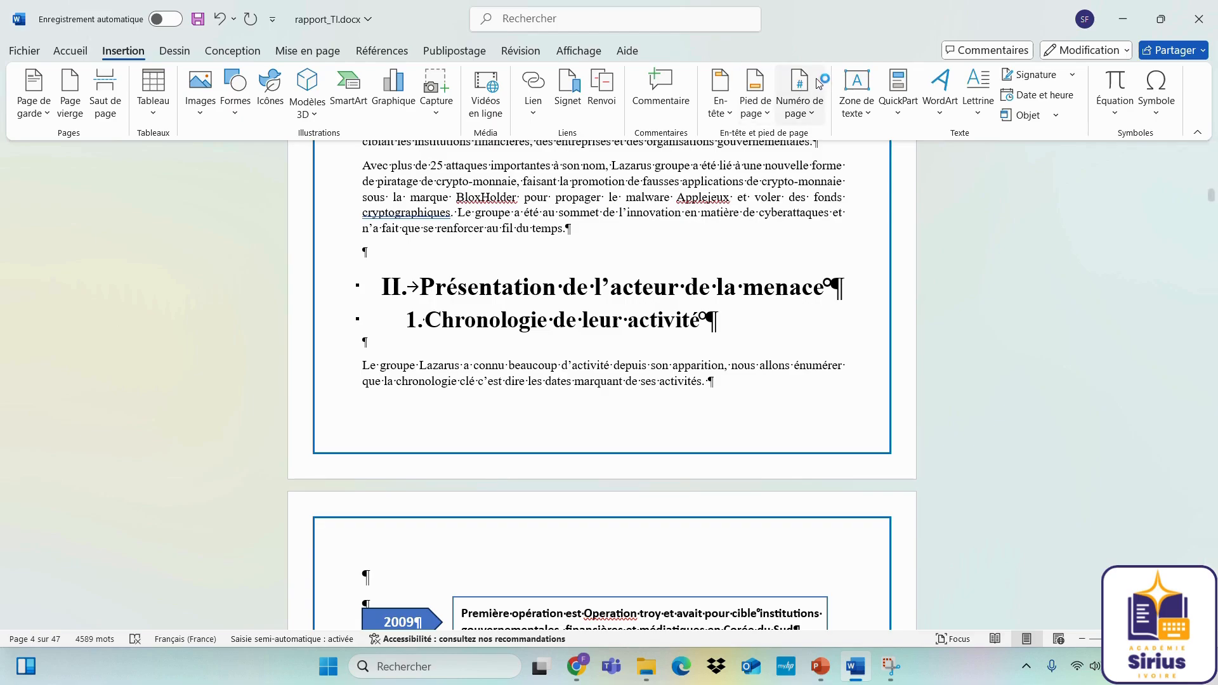
pyautogui.click(800, 92)
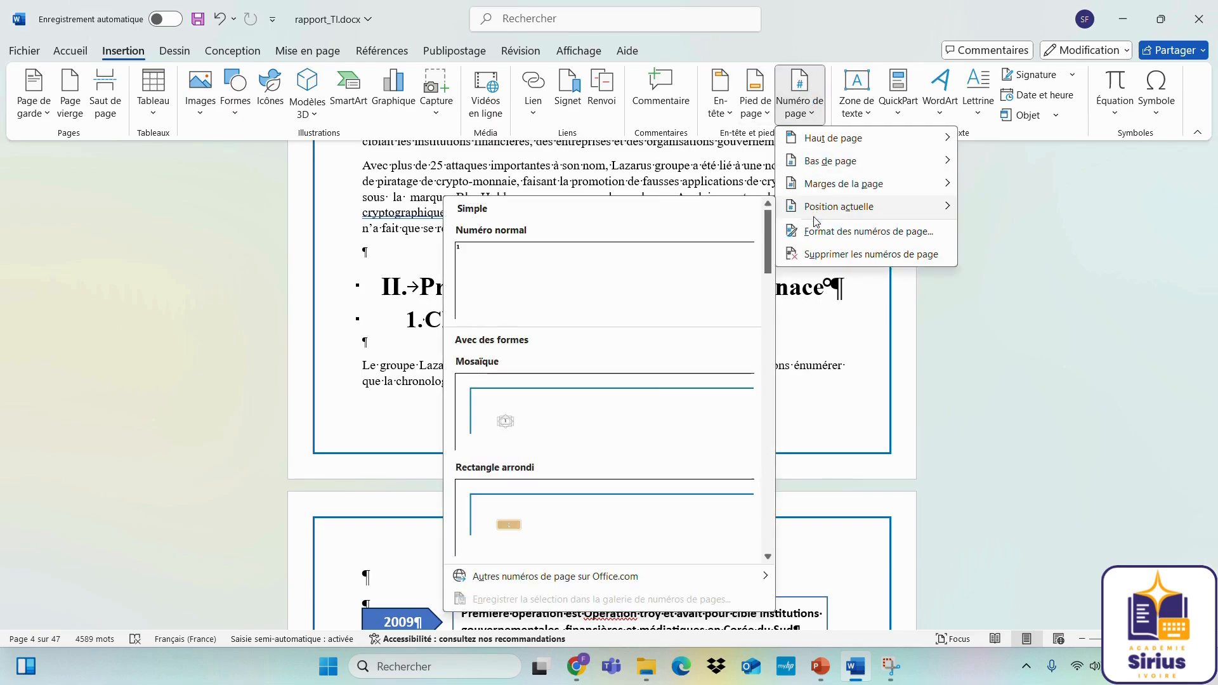
pyautogui.click(816, 231)
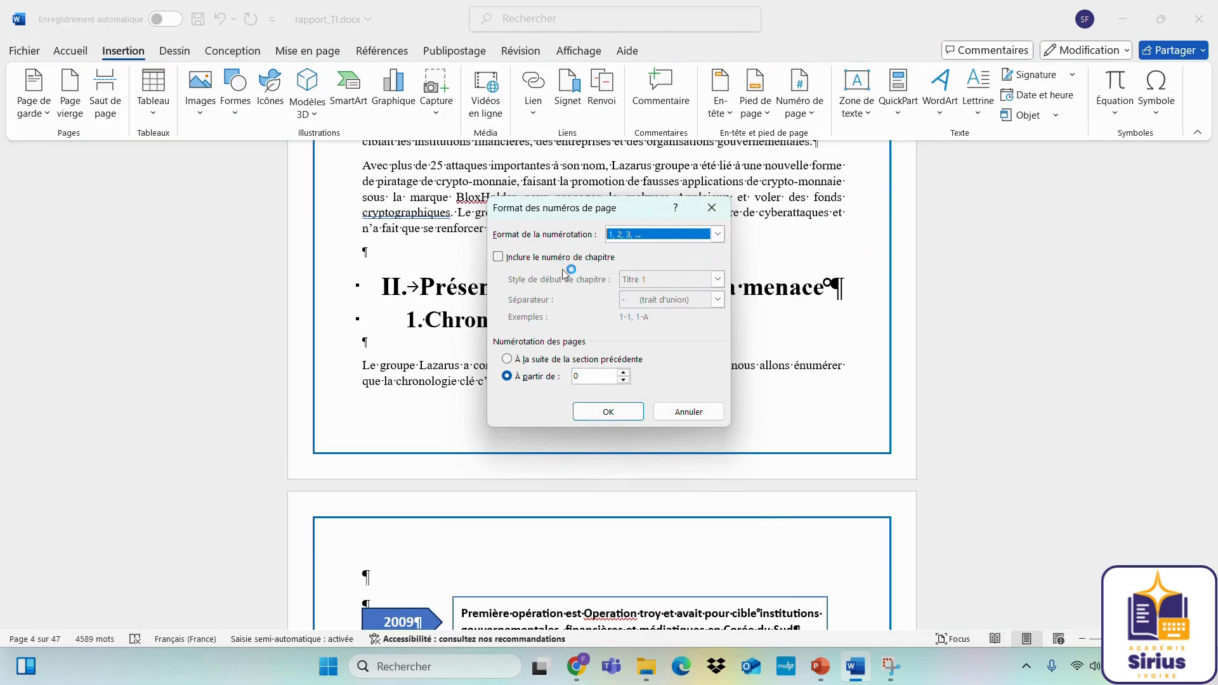
pyautogui.click(523, 361)
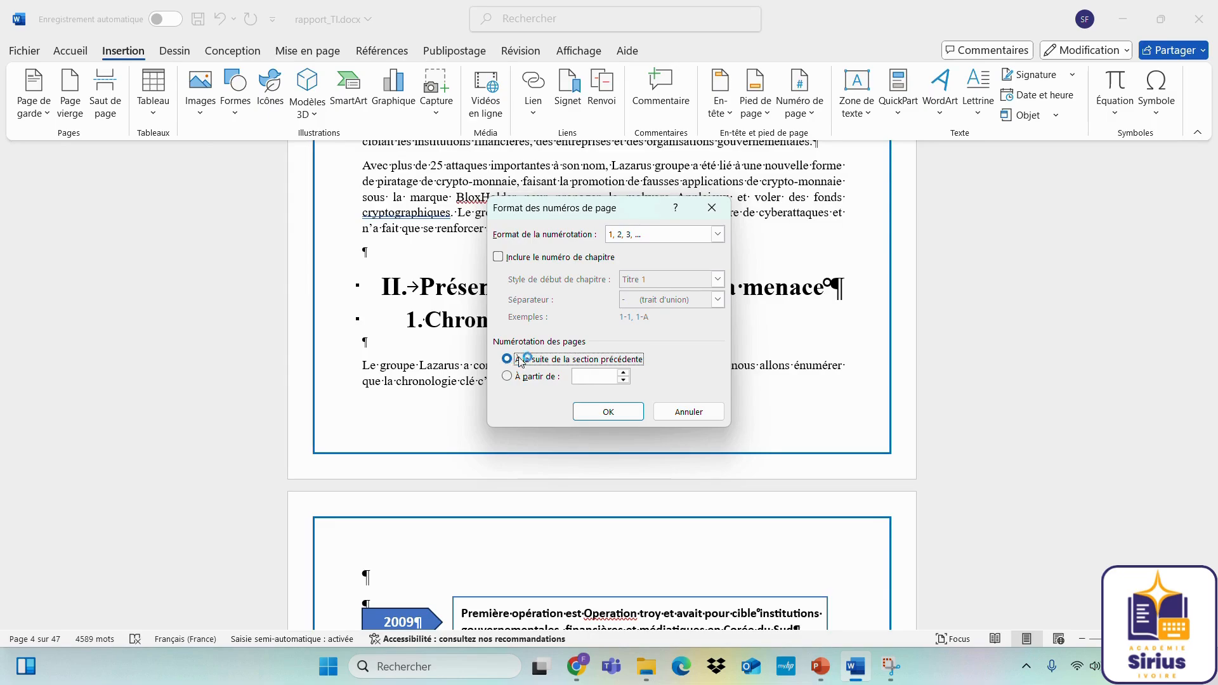
pyautogui.click(601, 377)
pyautogui.write('1')
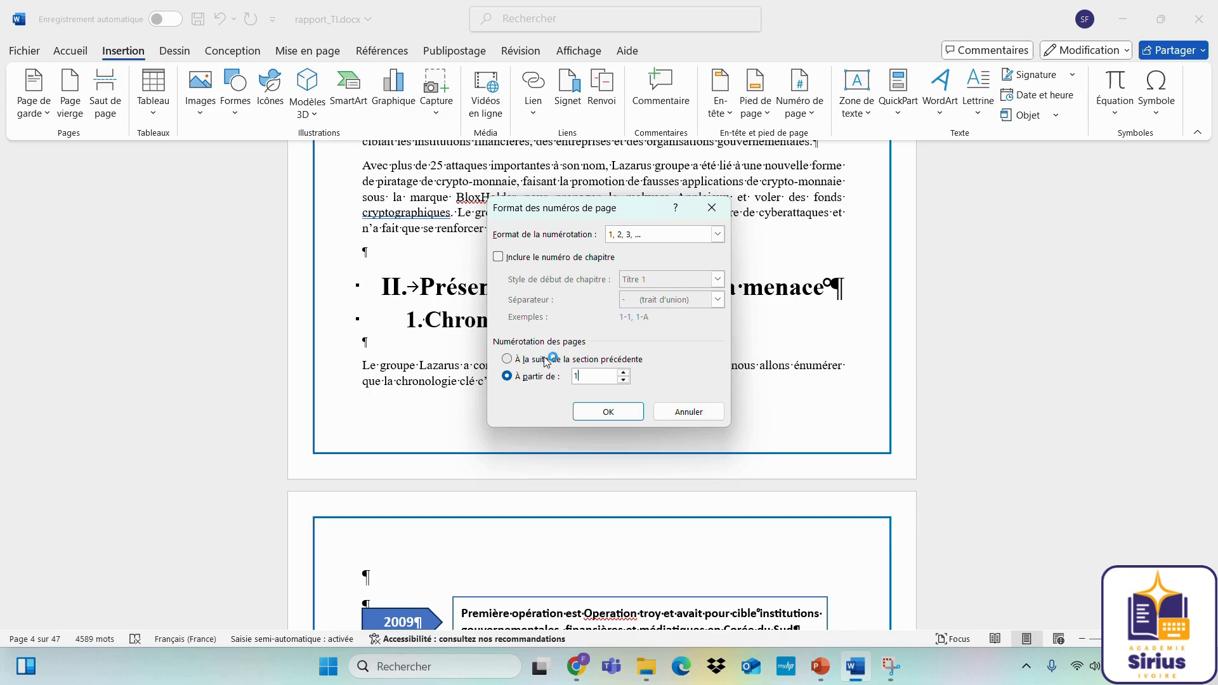
pyautogui.click(607, 413)
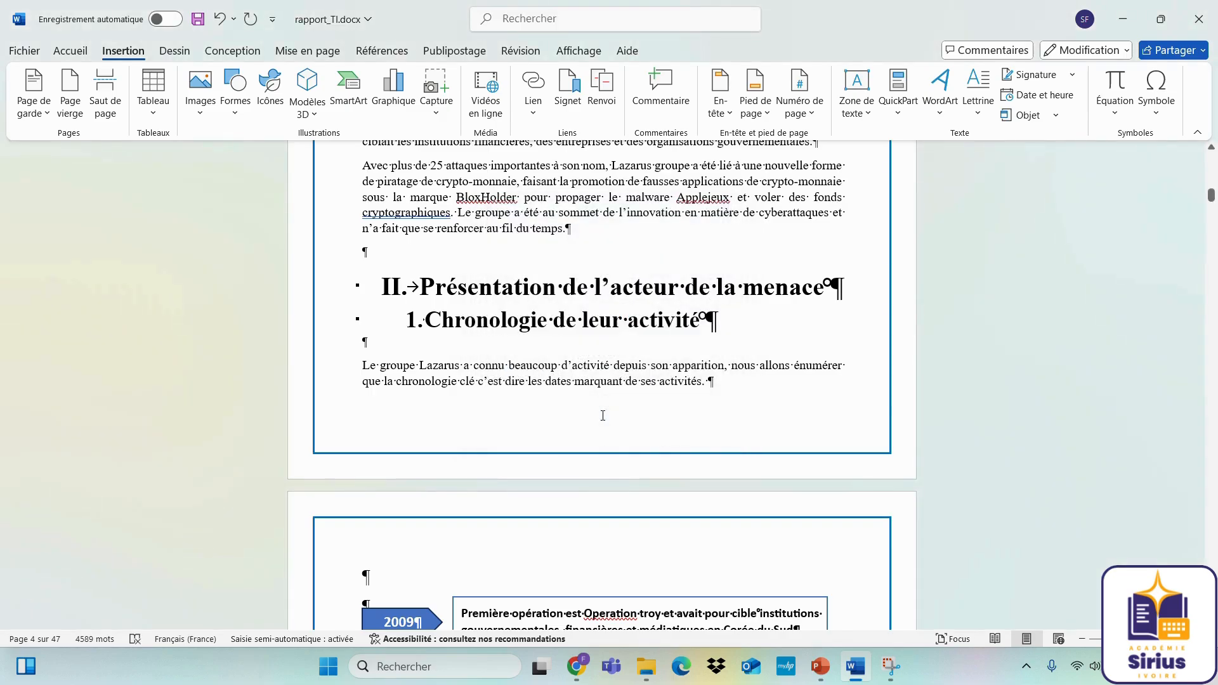
# - Examine the footer page numbers from the general introduction through the attack method pages of the second section
pyautogui.scroll(-15, 603, 415)
pyautogui.scroll(6, 603, 416)
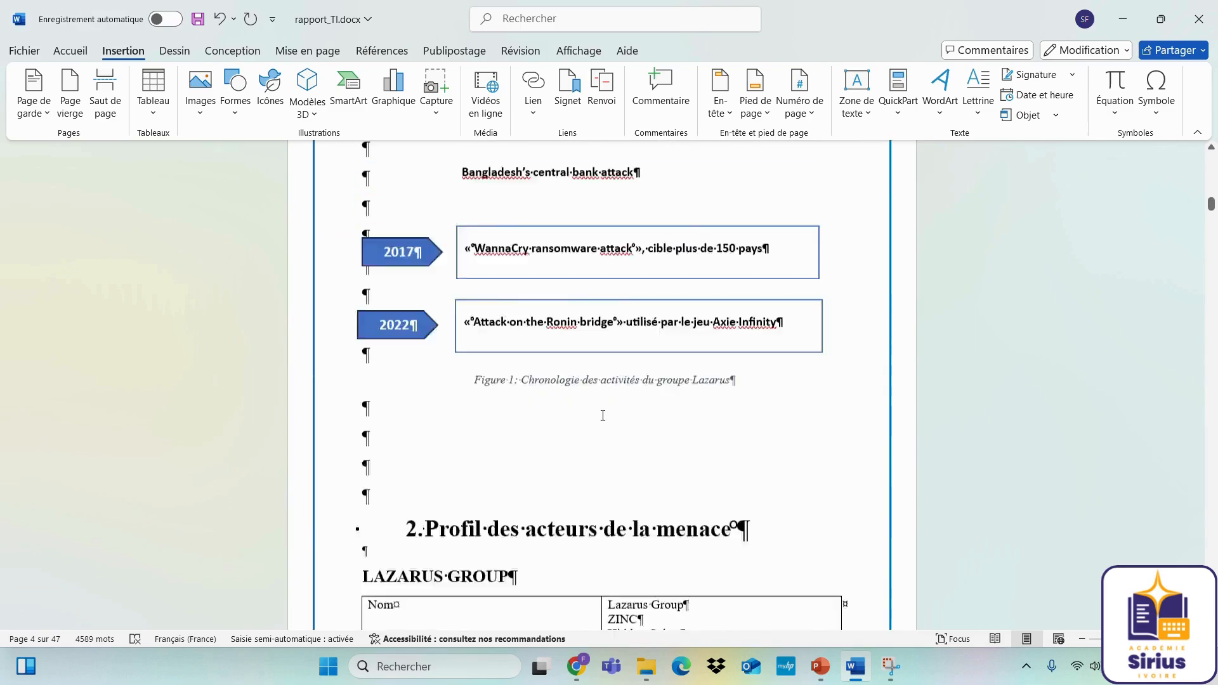
pyautogui.scroll(10, 603, 416)
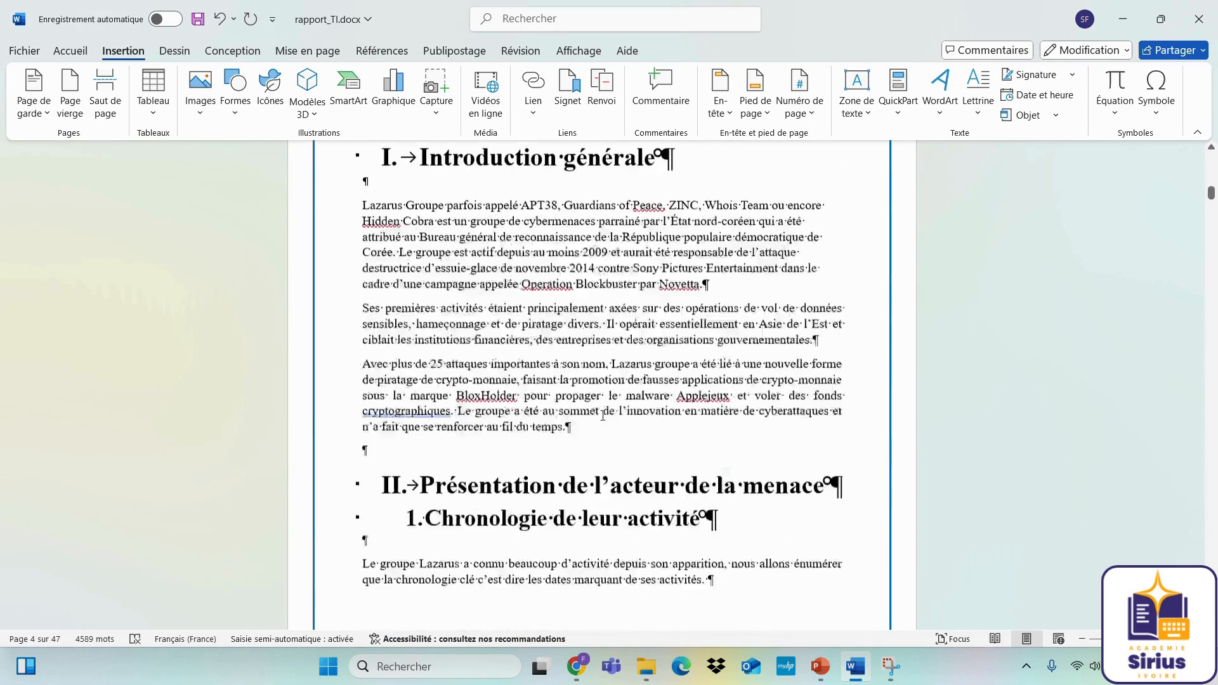
pyautogui.scroll(-11, 603, 415)
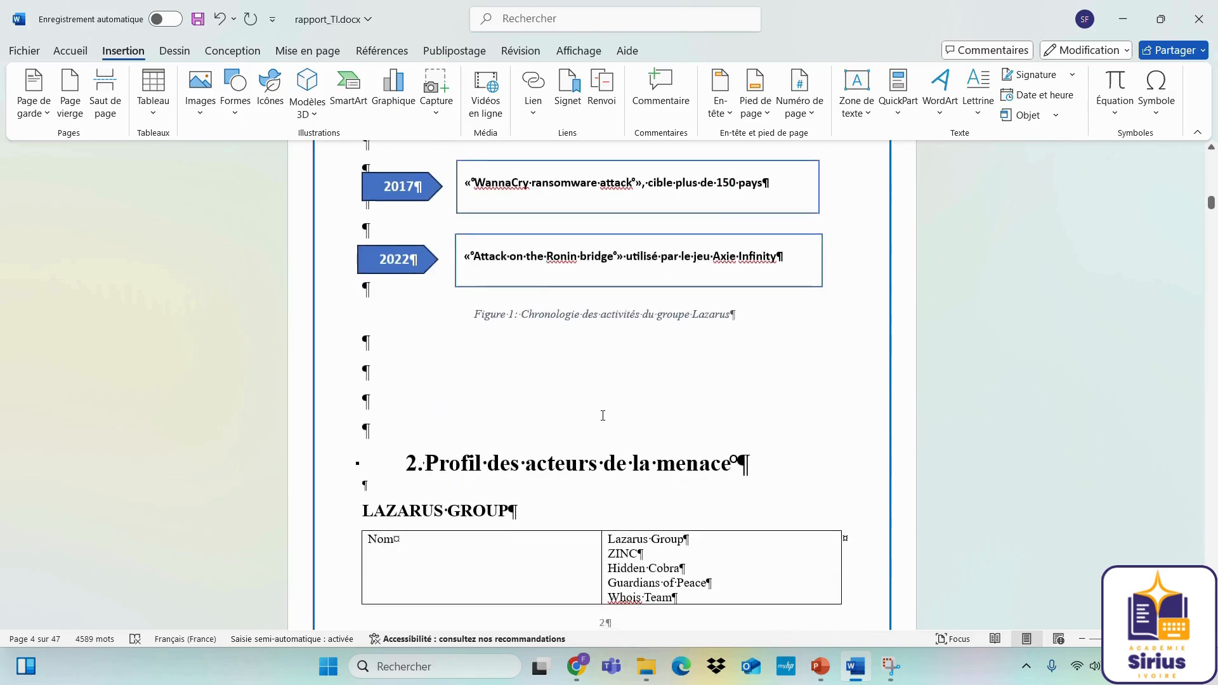
pyautogui.scroll(-12, 603, 415)
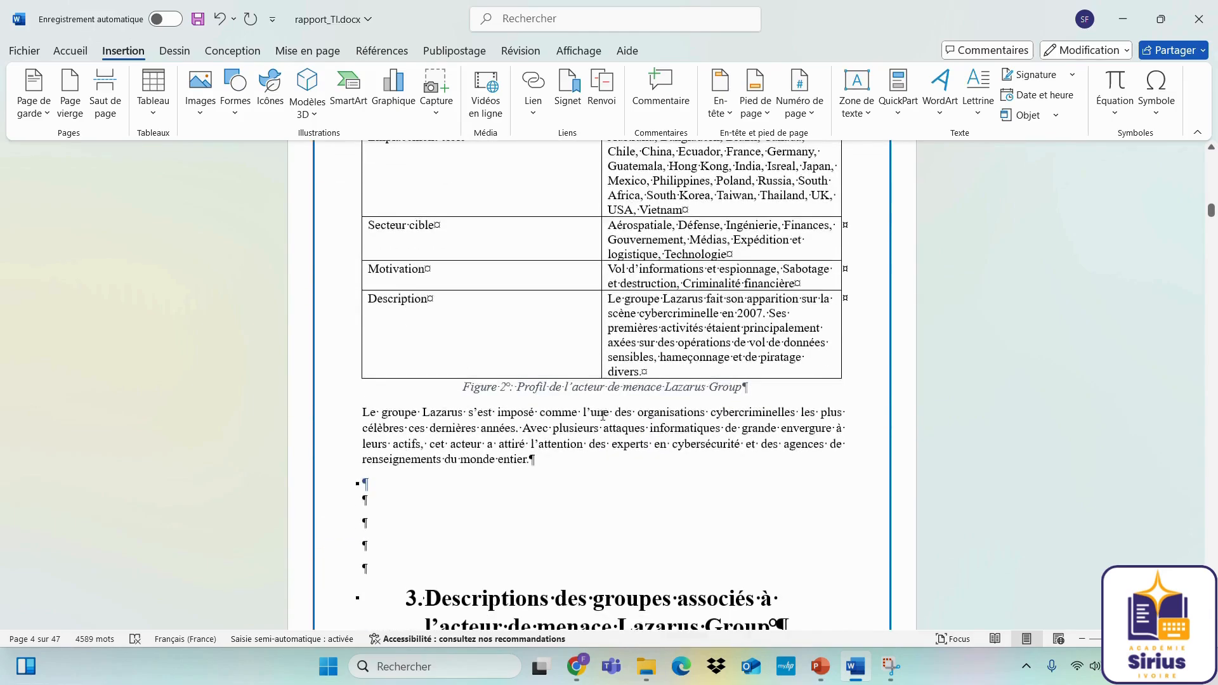
pyautogui.scroll(-12, 603, 415)
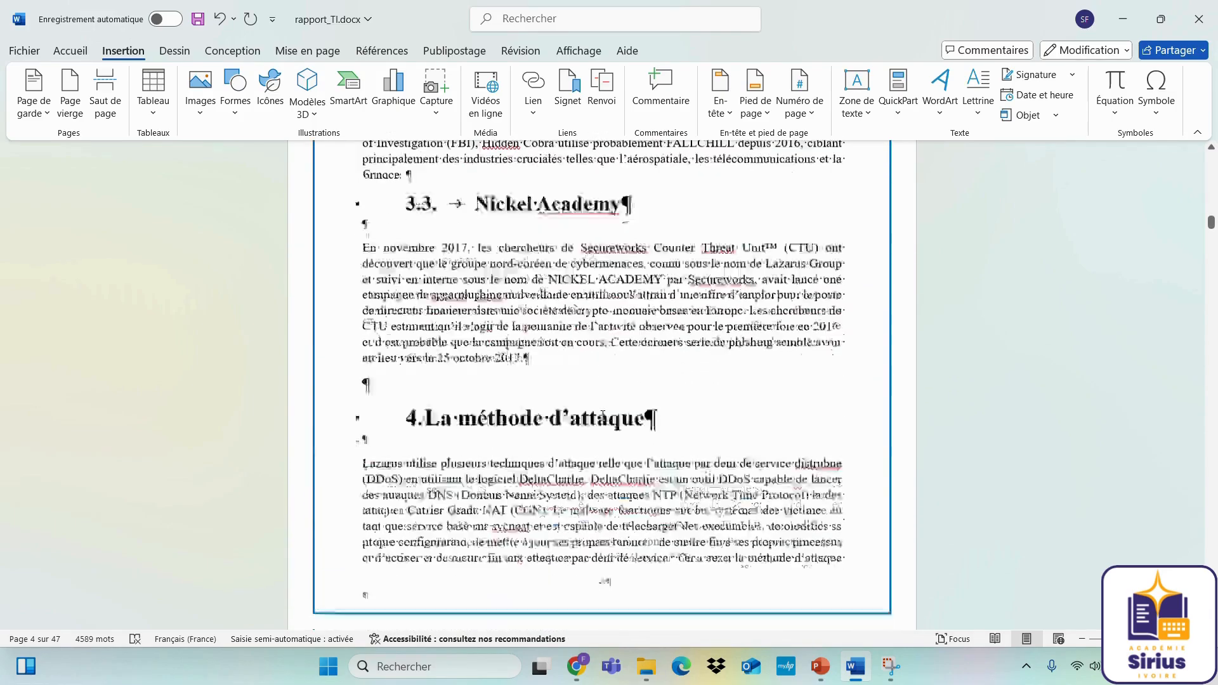
pyautogui.scroll(-12, 602, 416)
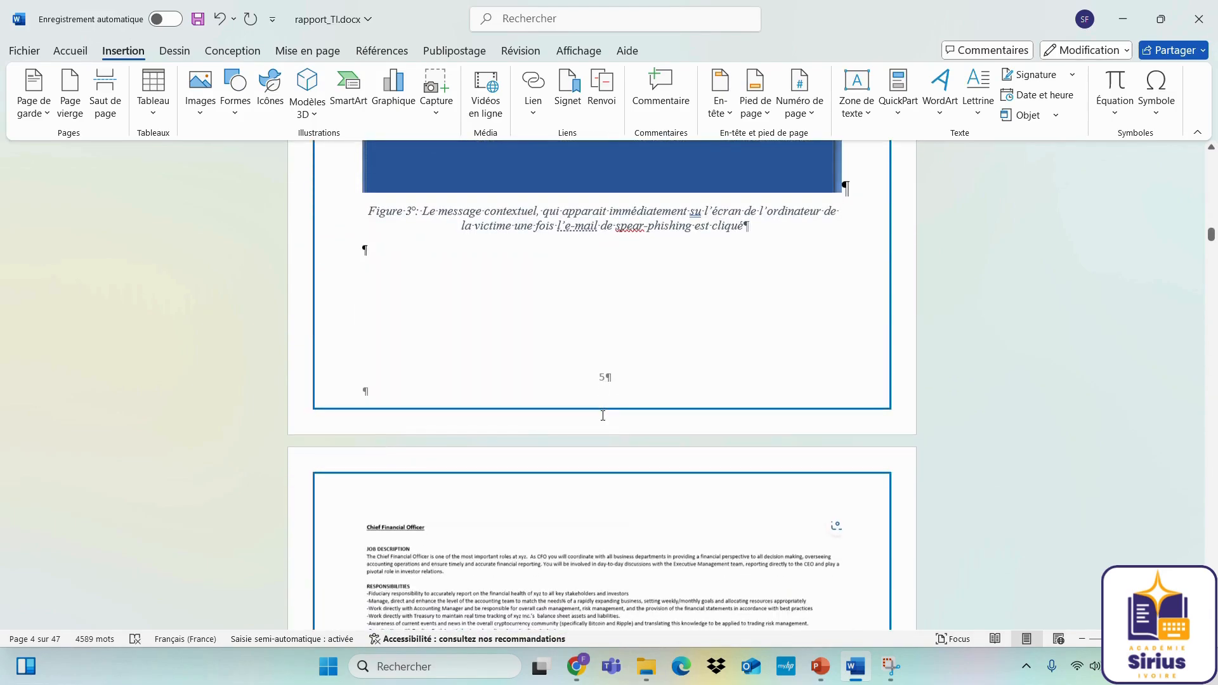
pyautogui.scroll(15, 603, 416)
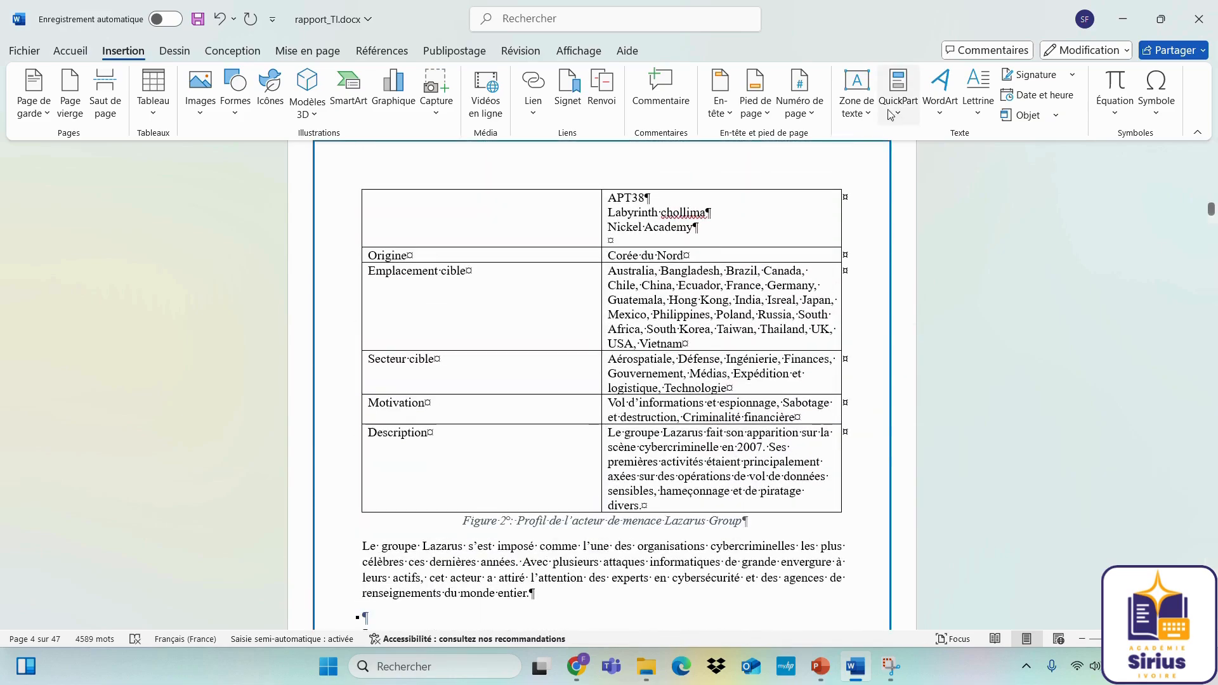
pyautogui.click(800, 104)
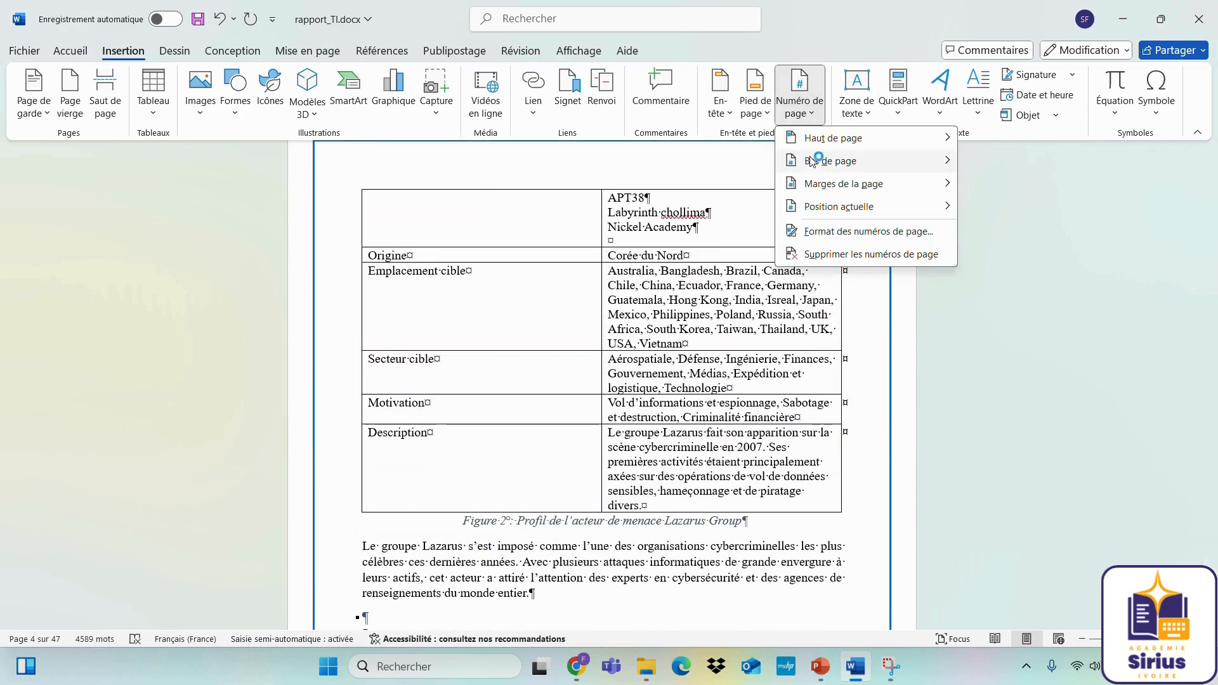
pyautogui.click(828, 233)
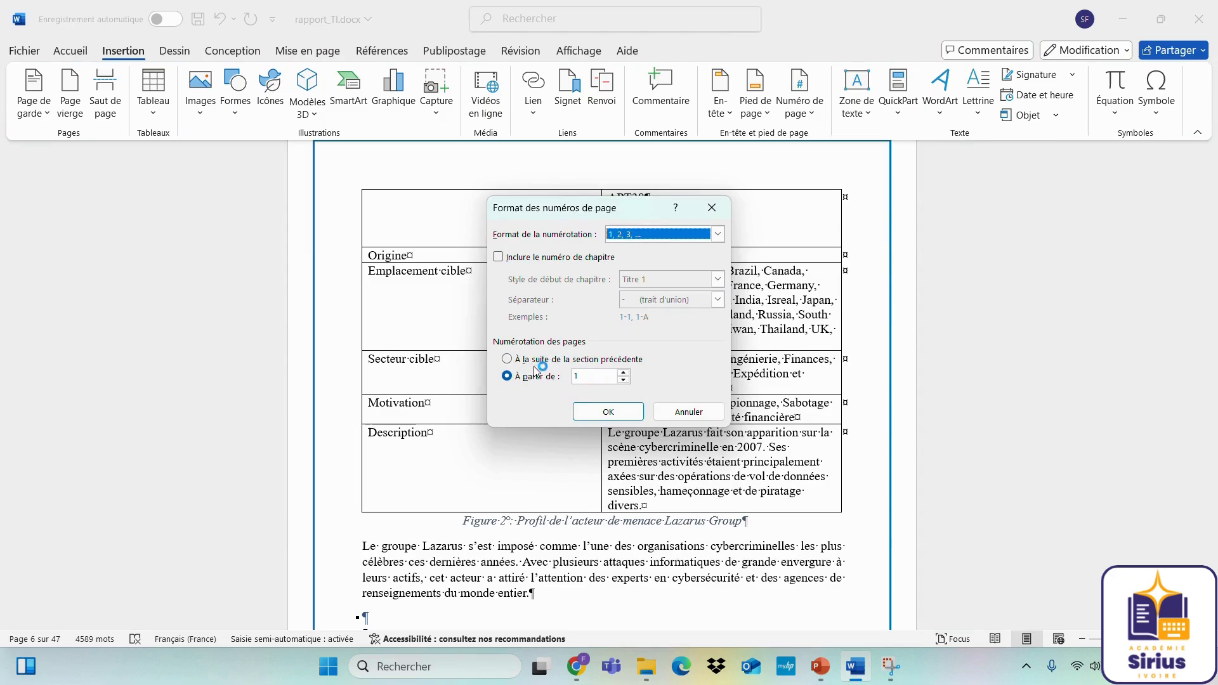
pyautogui.click(717, 235)
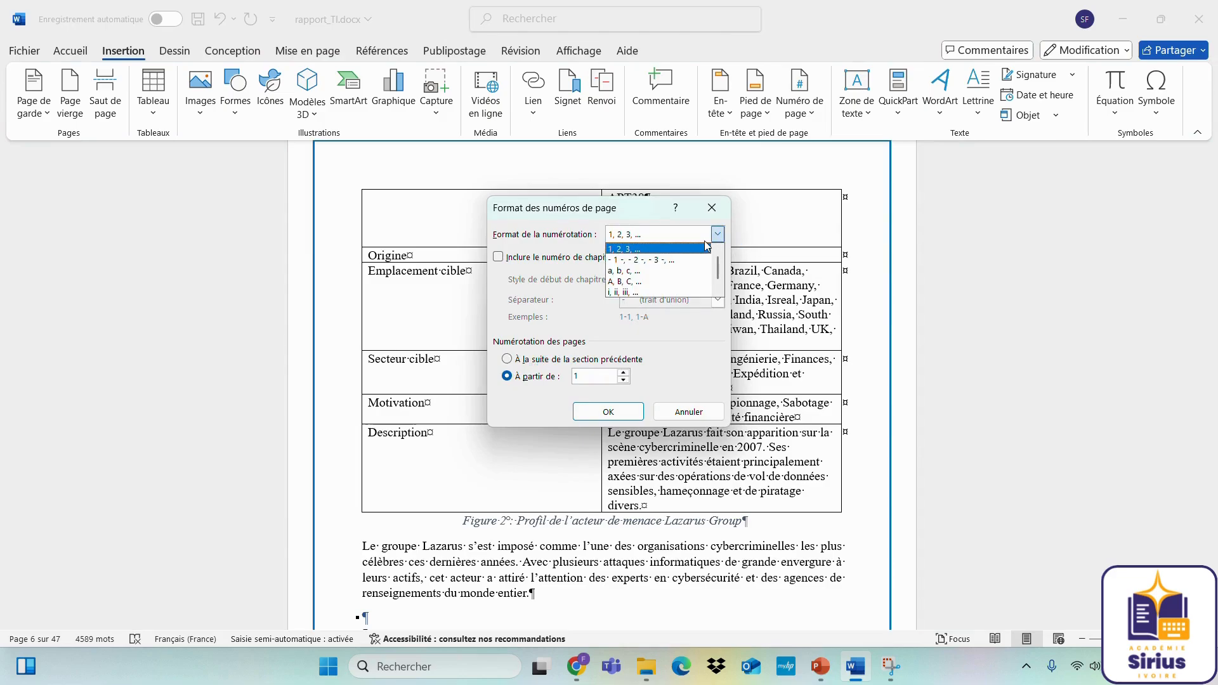
pyautogui.click(658, 282)
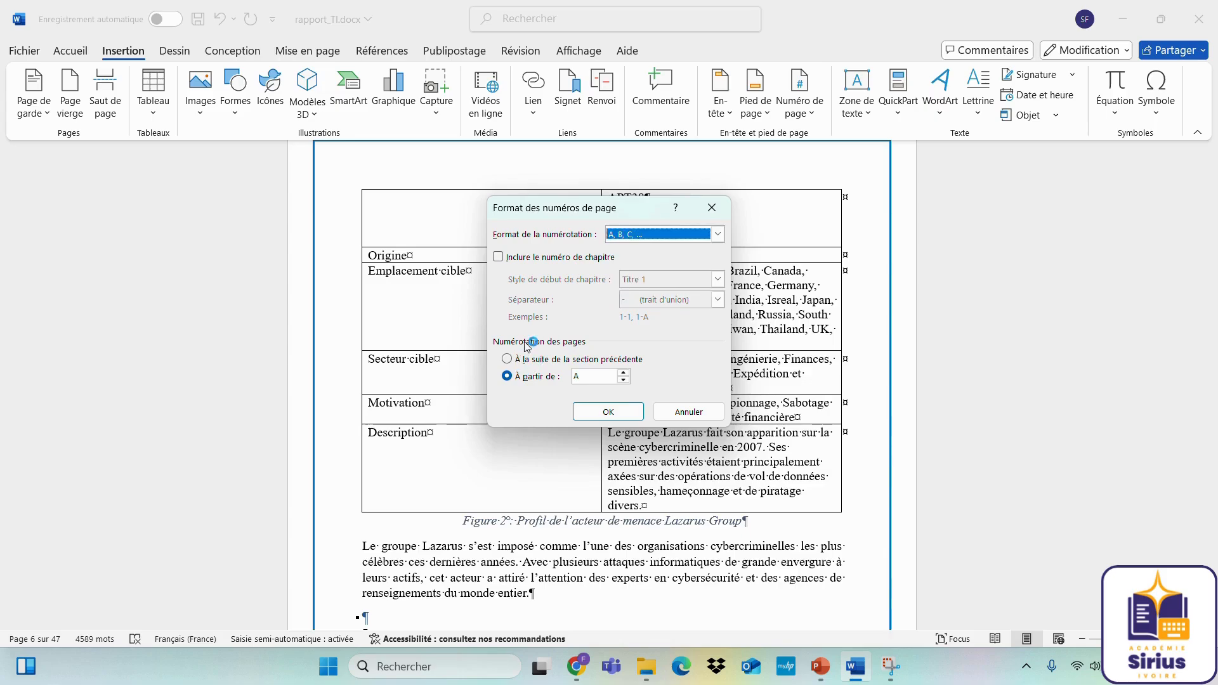
pyautogui.click(700, 414)
# - Set the second section's page number format to "A, B, C, ..." with numbering starting at A
pyautogui.scroll(10, 648, 330)
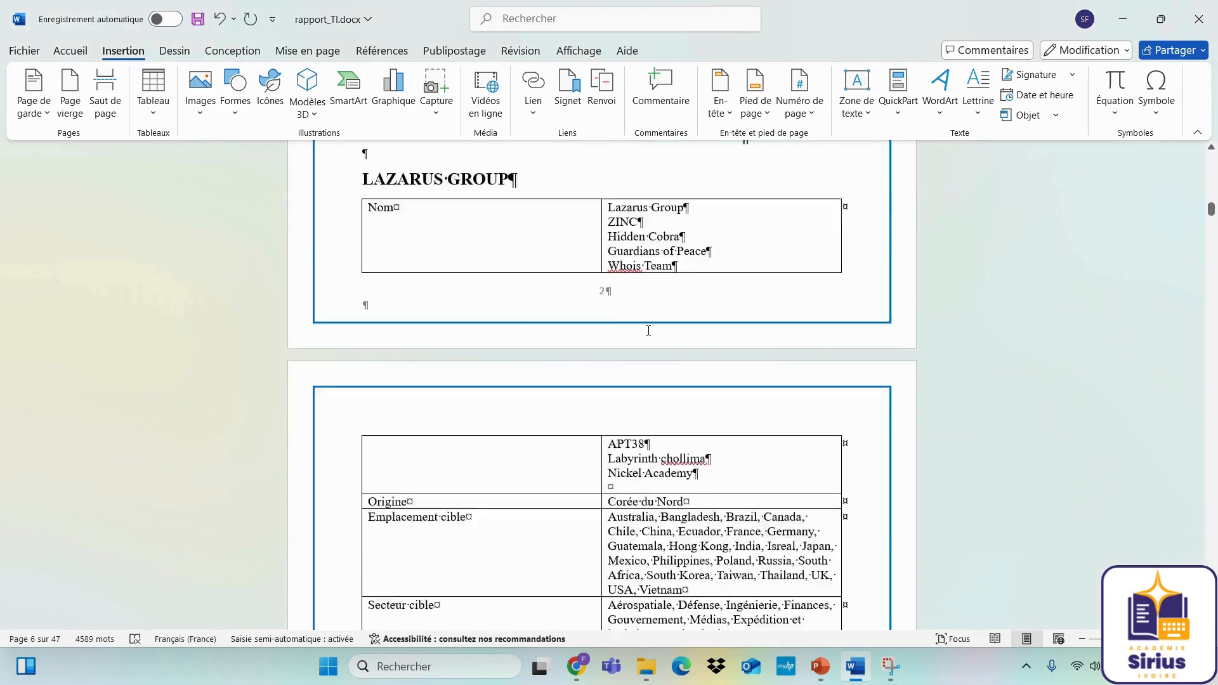
pyautogui.scroll(9, 648, 330)
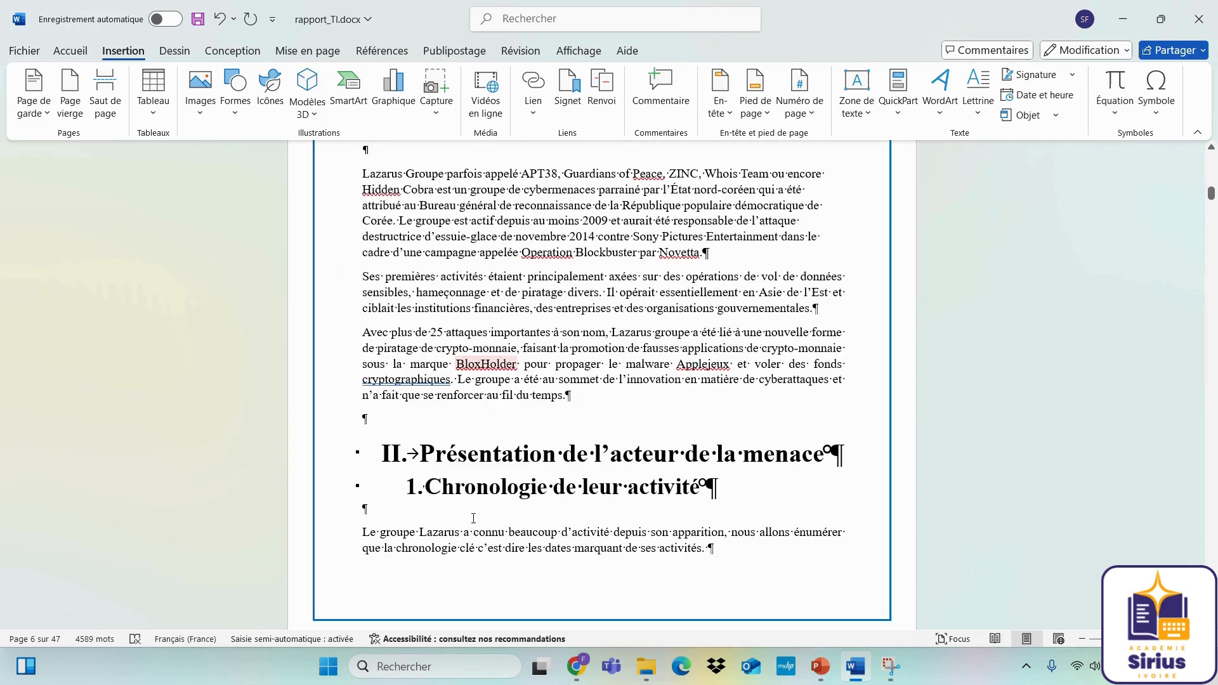
pyautogui.tripleClick(474, 519)
pyautogui.click(452, 559)
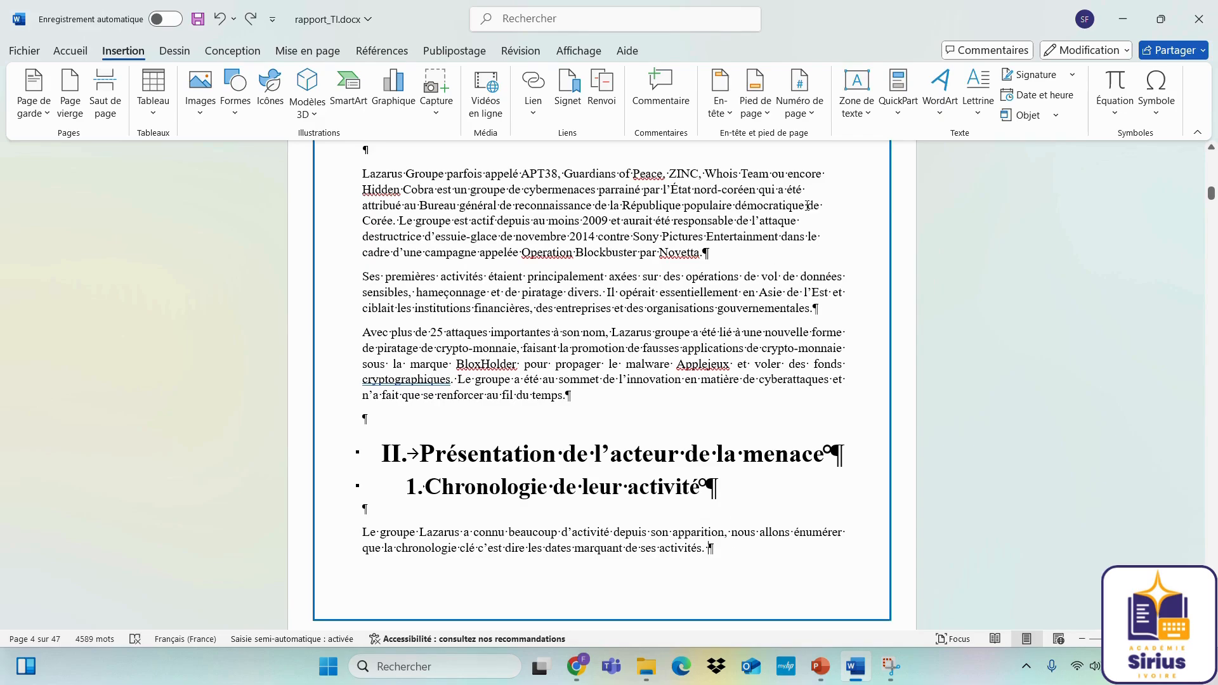
pyautogui.click(800, 99)
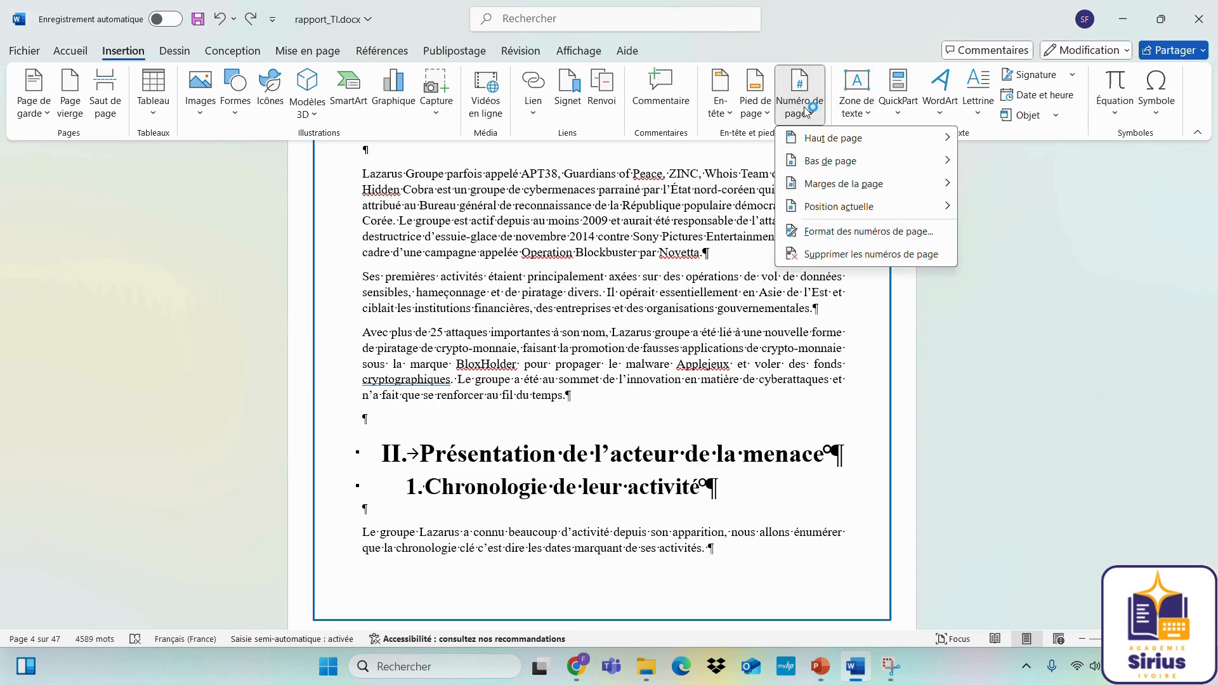
pyautogui.click(800, 232)
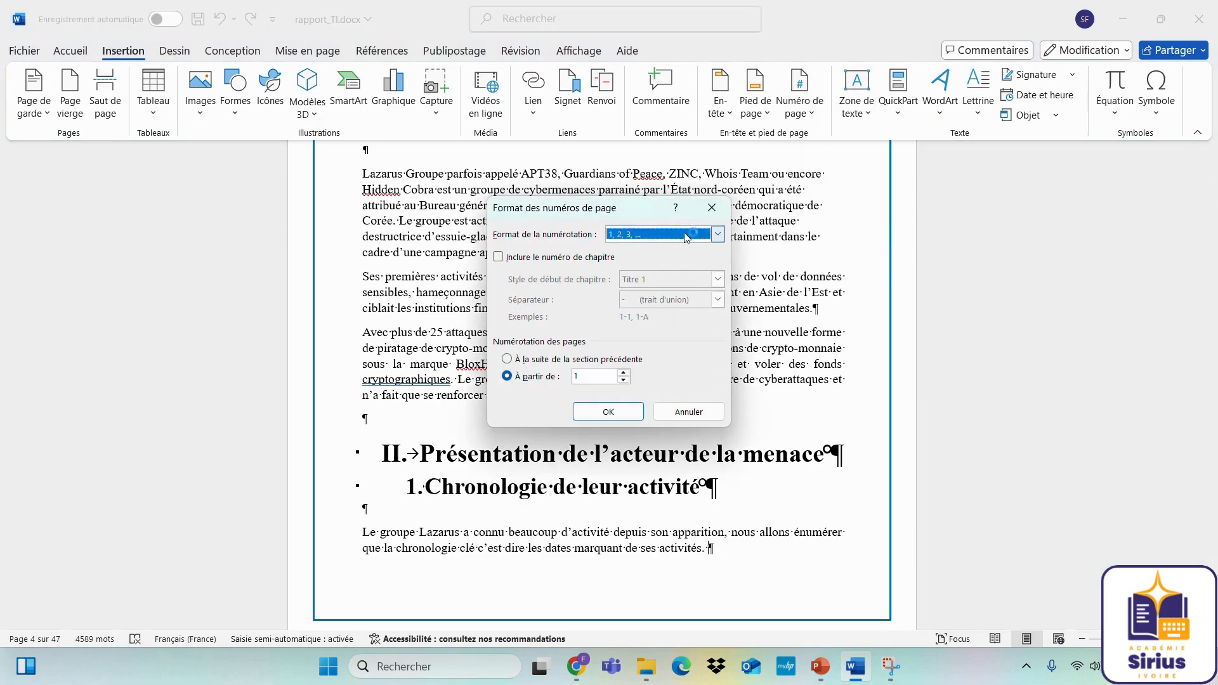
pyautogui.click(688, 235)
pyautogui.click(658, 282)
pyautogui.click(607, 411)
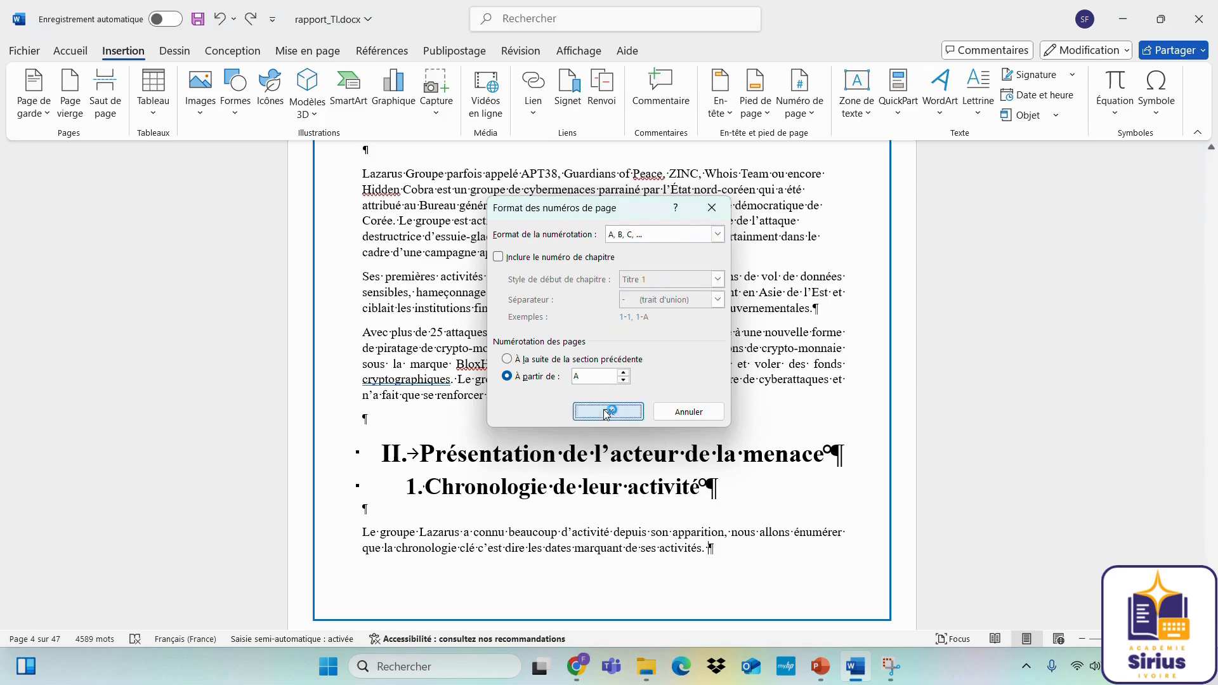
# - Examine the footer numbering in both sections of the report and switch to the MODULE3 presentation in PowerPoint
pyautogui.scroll(-8, 595, 526)
pyautogui.scroll(-8, 596, 525)
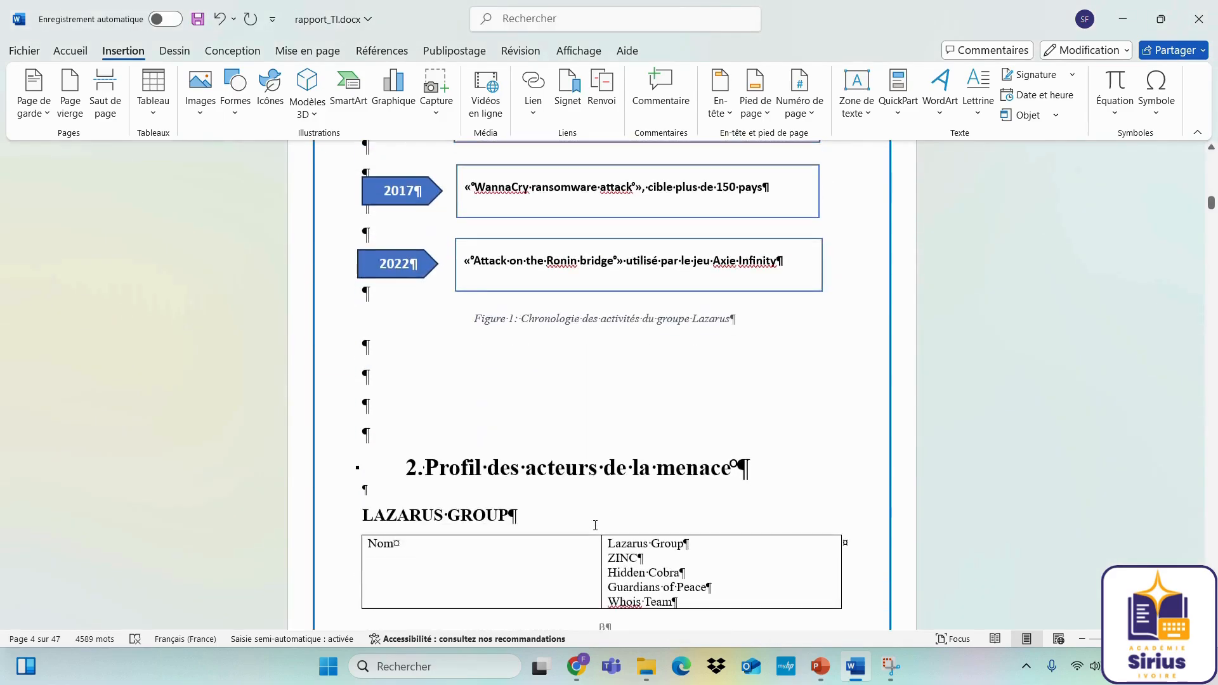
pyautogui.scroll(-10, 599, 413)
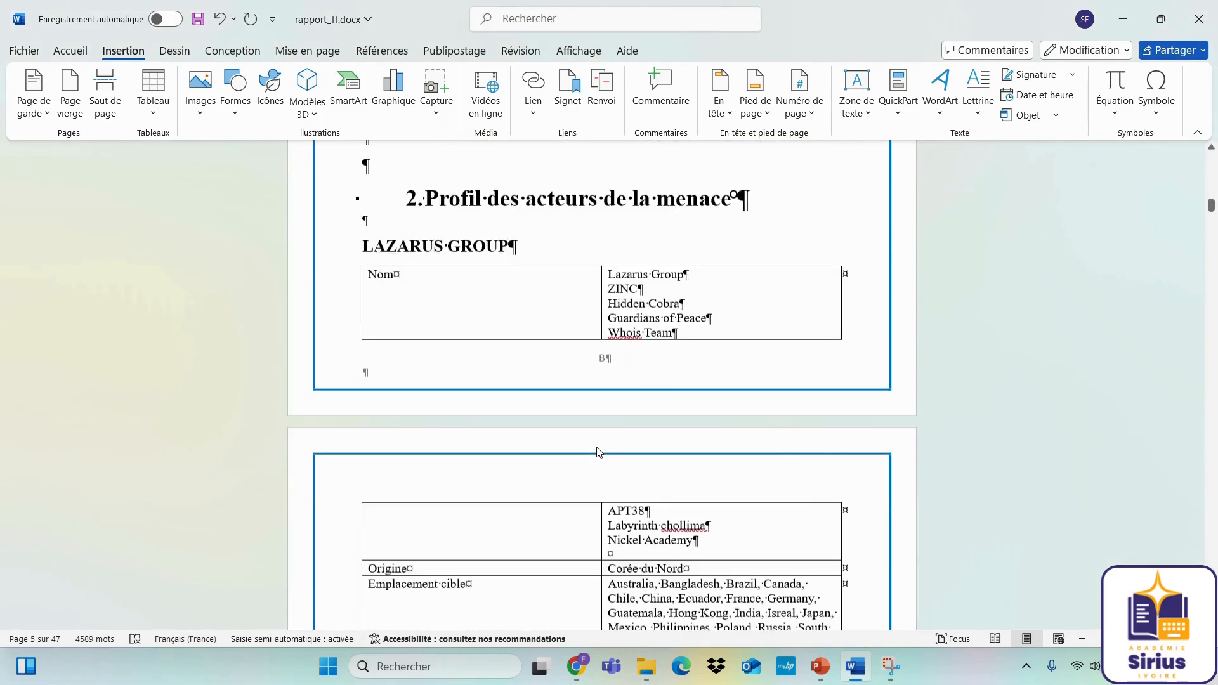
pyautogui.scroll(-10, 598, 447)
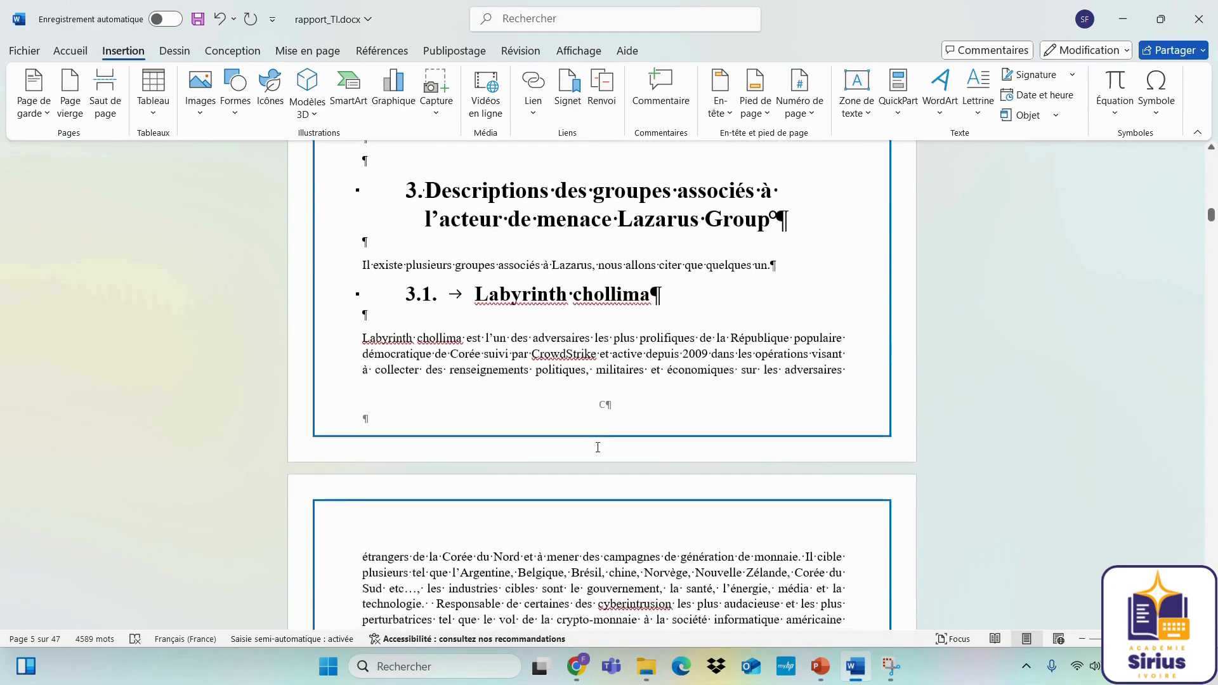
pyautogui.scroll(-10, 598, 448)
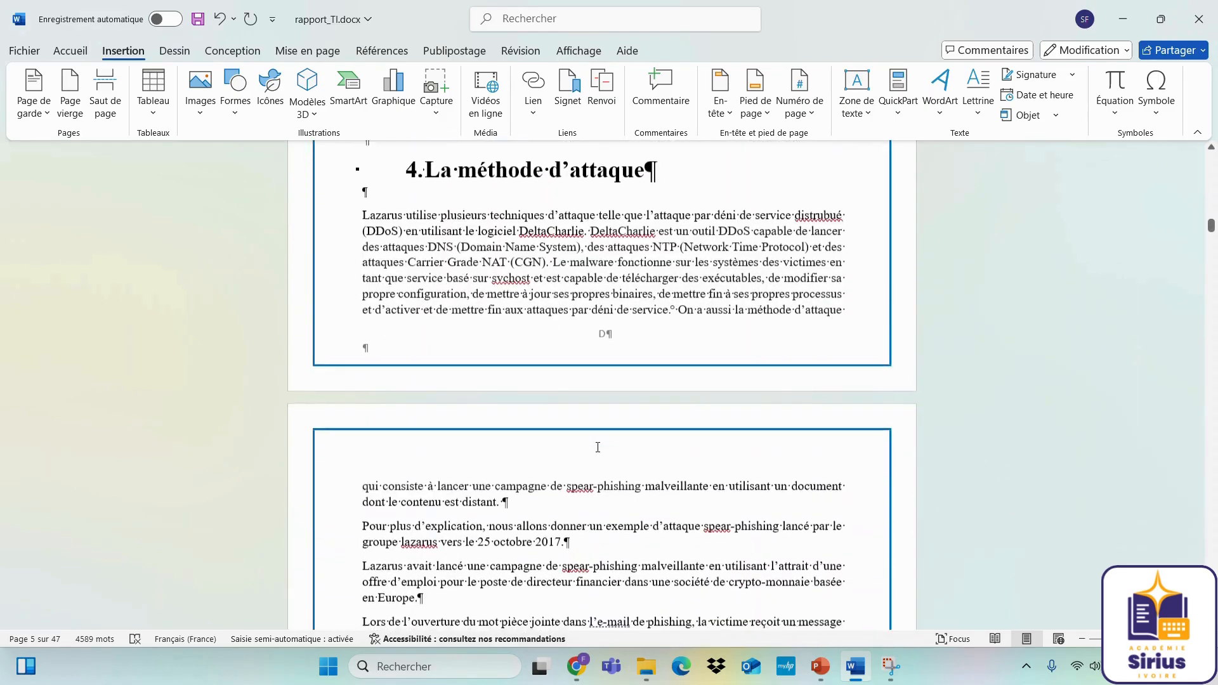
pyautogui.scroll(20, 597, 448)
pyautogui.scroll(20, 598, 447)
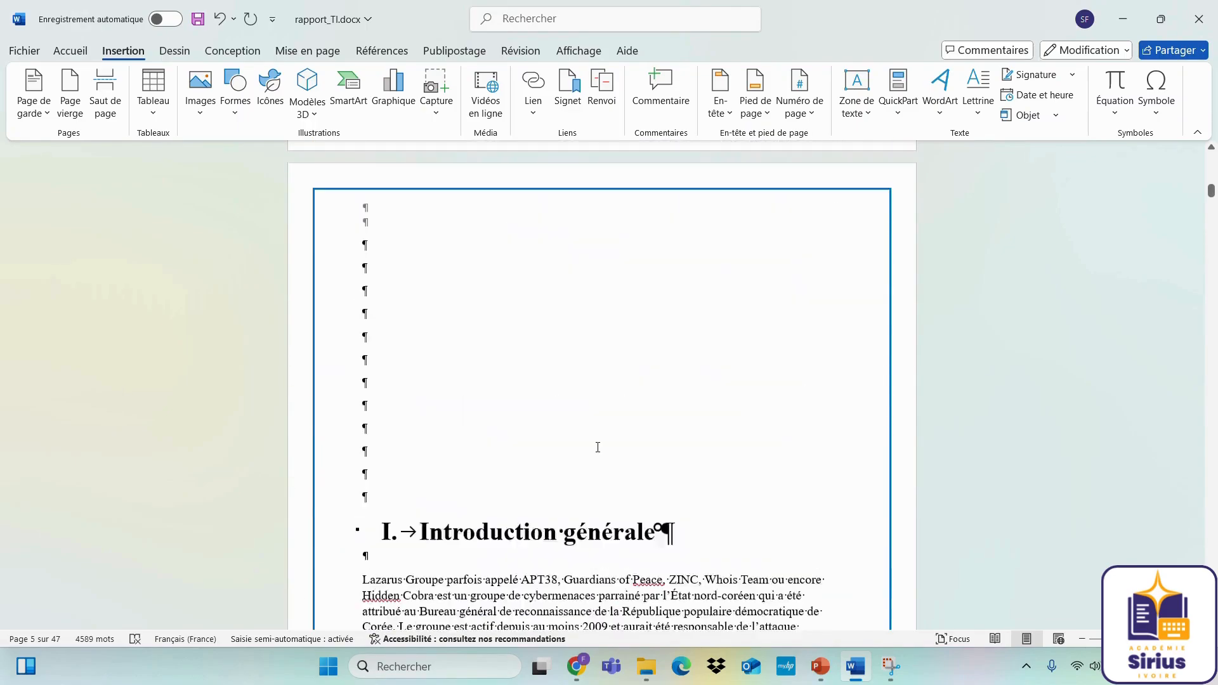
pyautogui.scroll(8, 596, 447)
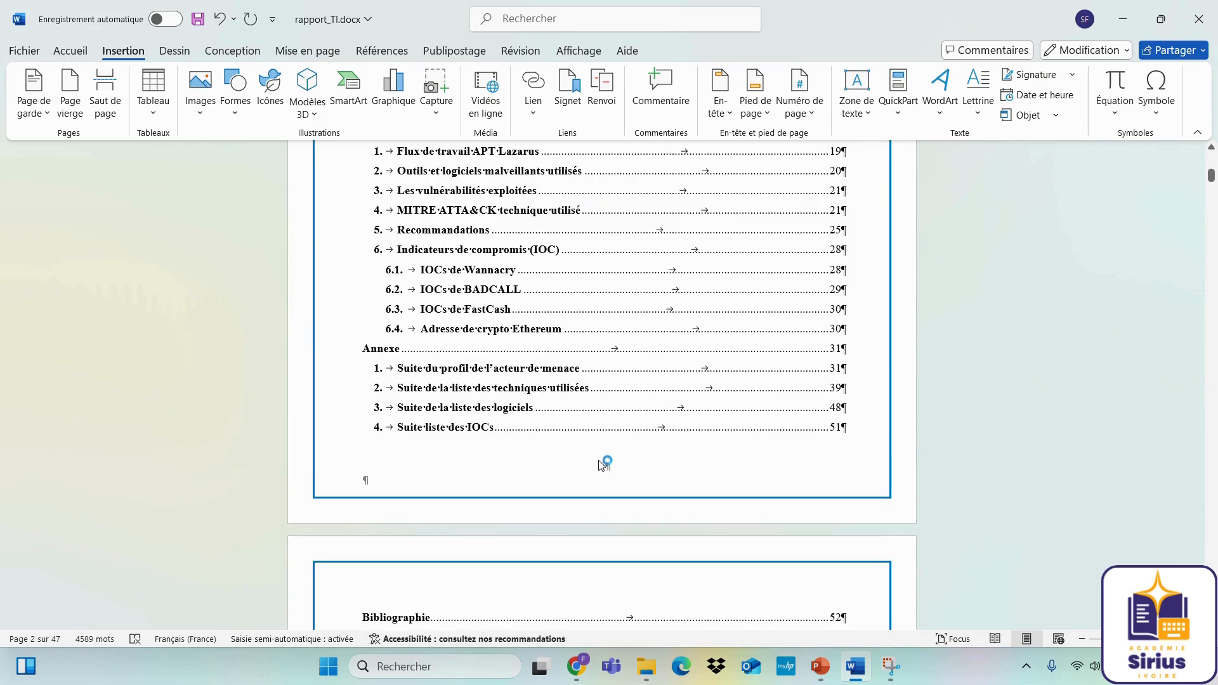
pyautogui.scroll(-3, 603, 465)
pyautogui.scroll(-6, 603, 469)
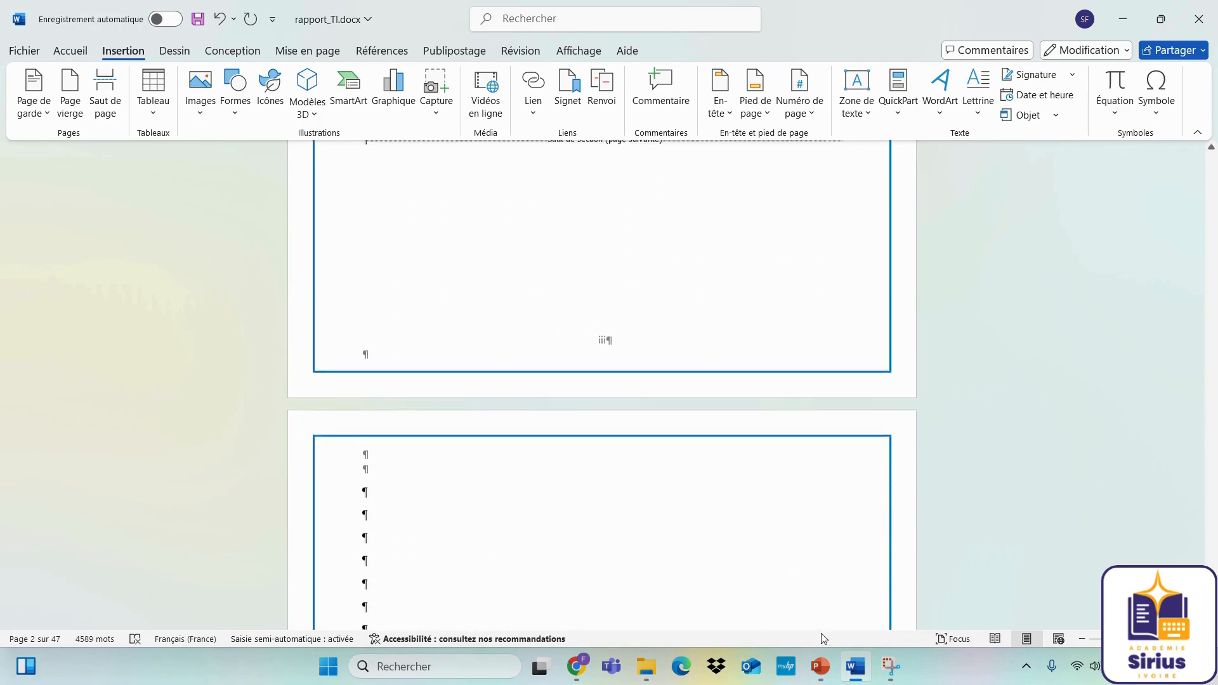
pyautogui.click(813, 664)
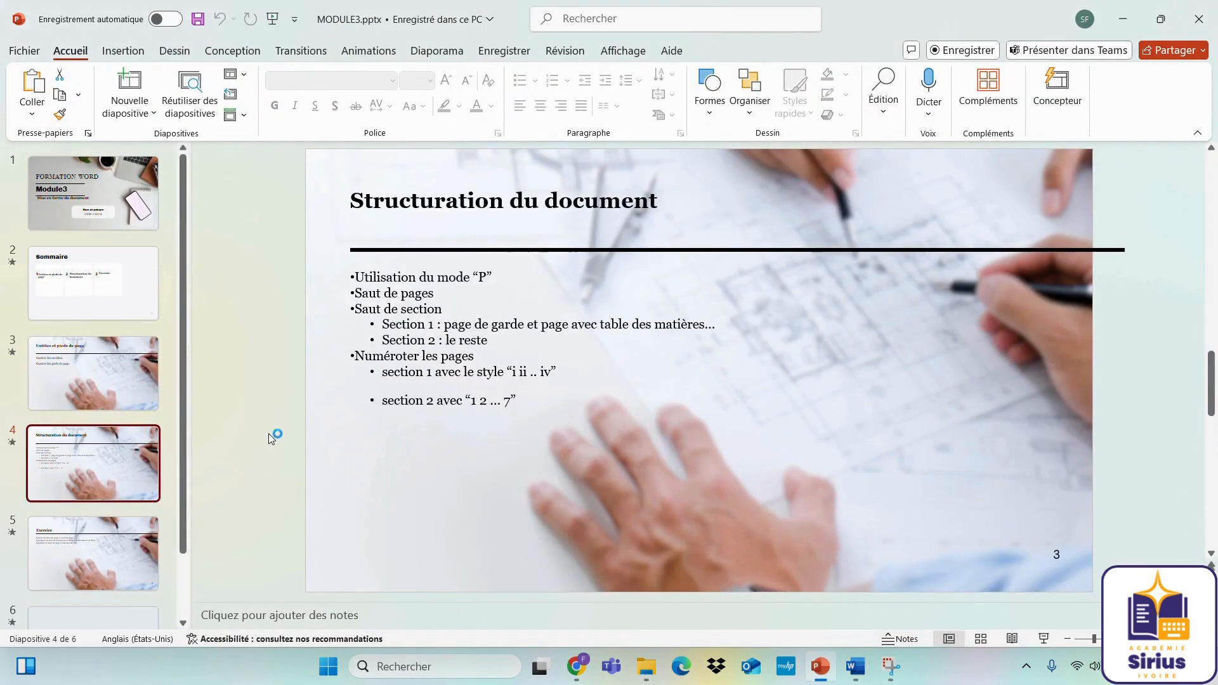